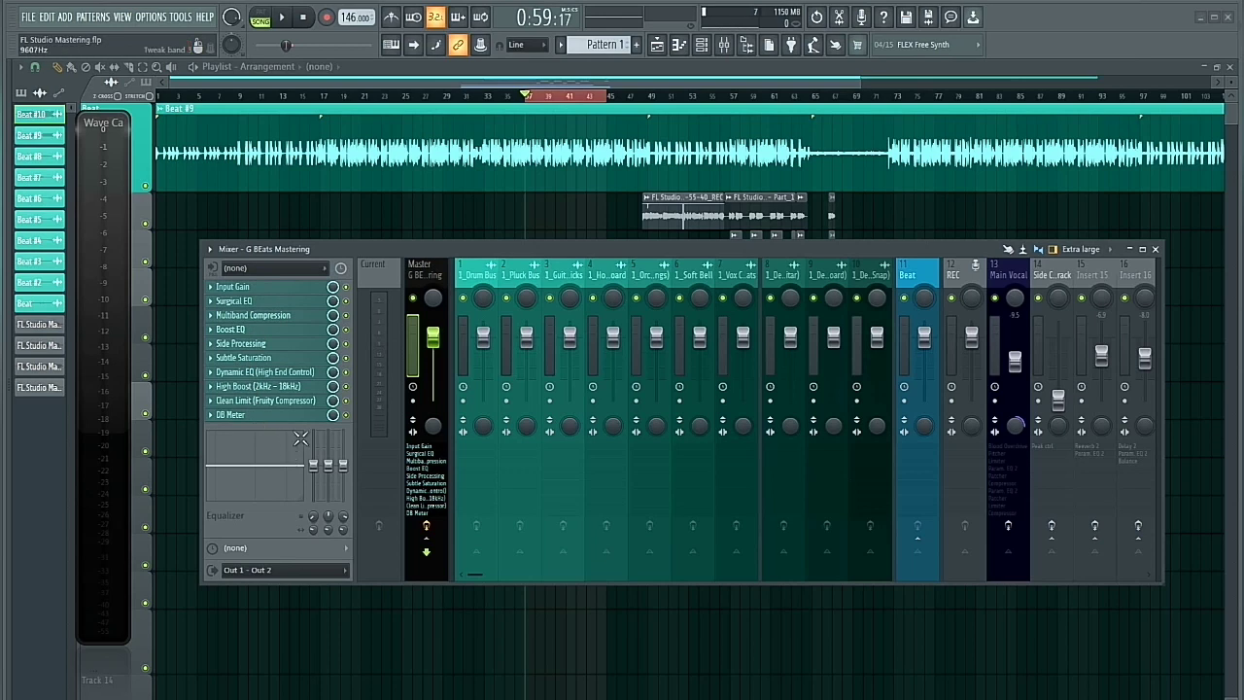
- Solo the Input Gain effect in the Master track's effect chain and open its settings
{"action": "right_click", "coordinate": [352, 293]}
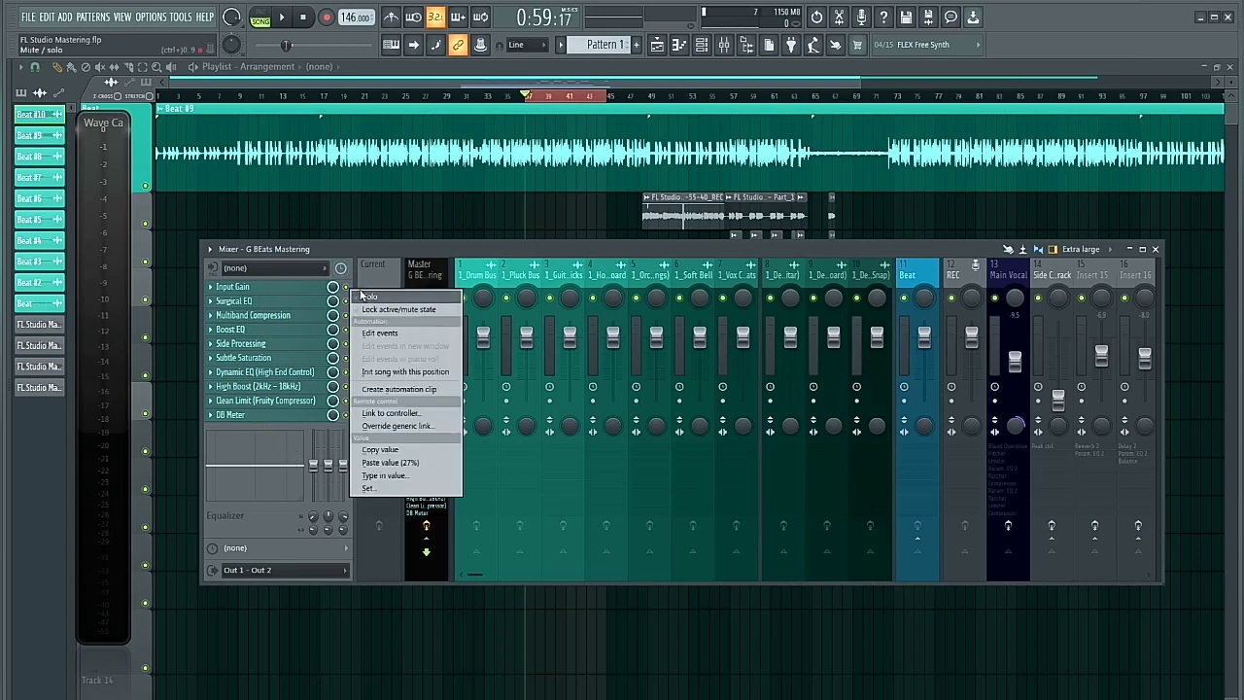
{"action": "left_click", "coordinate": [362, 296]}
{"action": "left_click", "coordinate": [244, 288]}
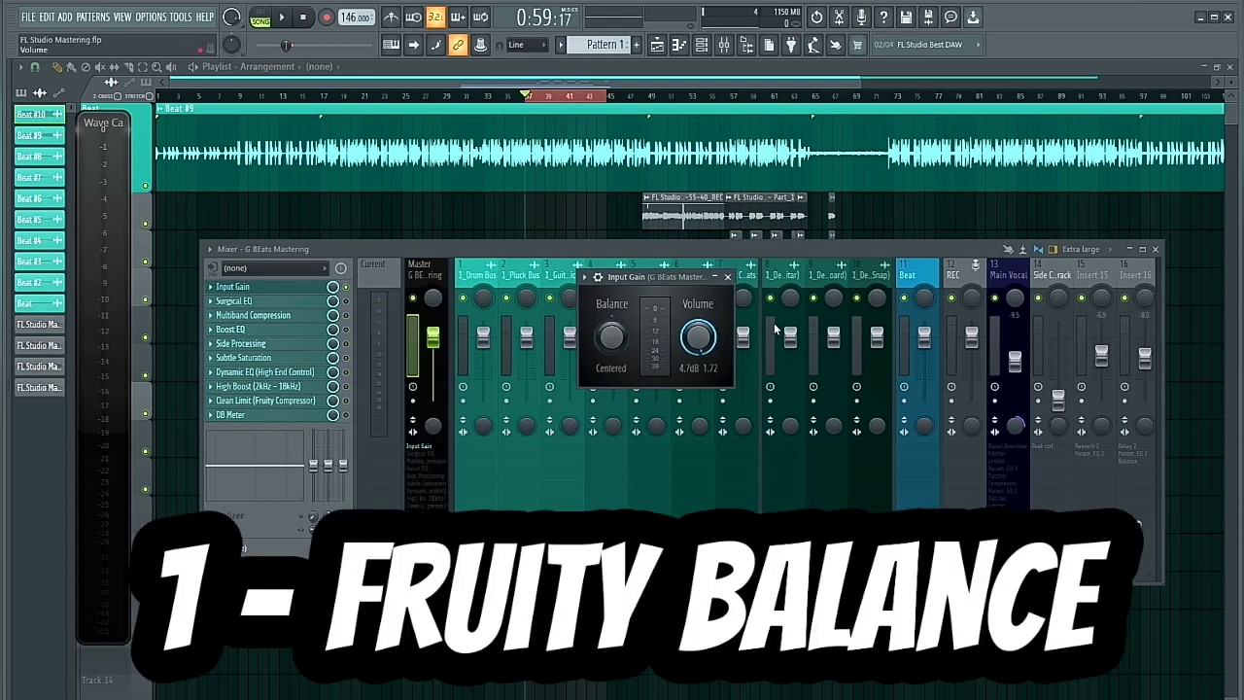
{"action": "mouse_move", "coordinate": [640, 280]}
{"action": "left_mouse_down"}
{"action": "mouse_move", "coordinate": [601, 281]}
{"action": "mouse_move", "coordinate": [673, 264]}
{"action": "mouse_move", "coordinate": [660, 283]}
{"action": "left_mouse_up"}
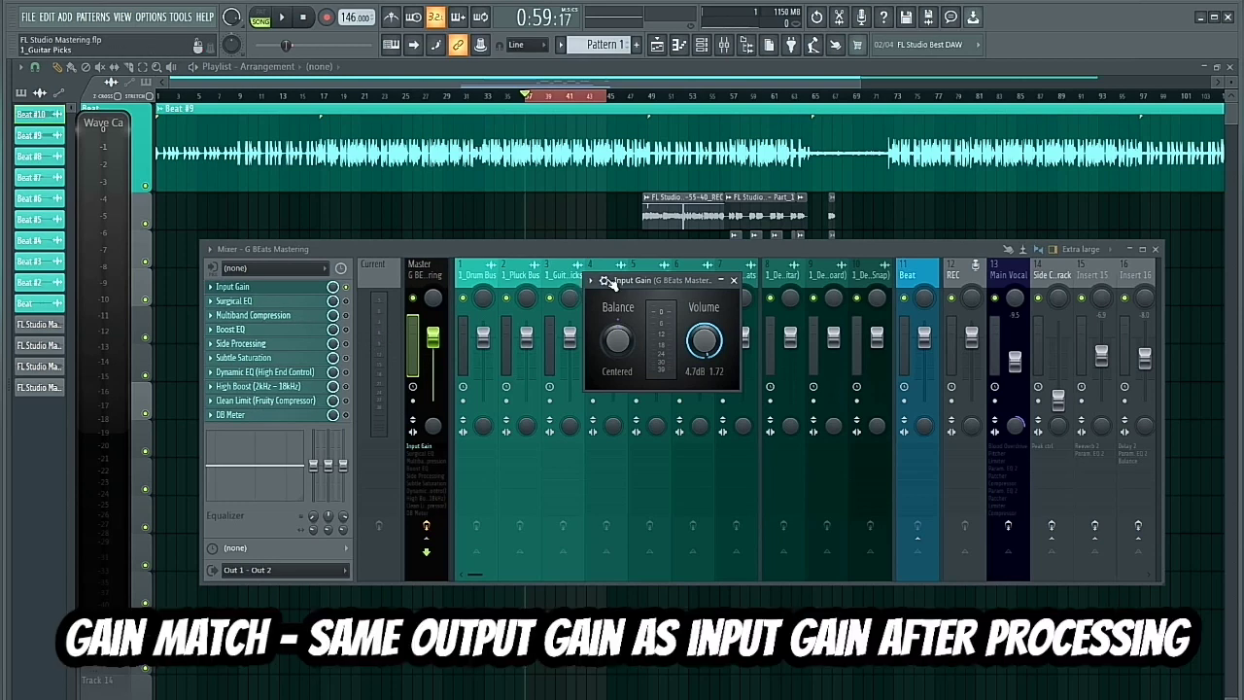
{"action": "left_click_drag", "start_coordinate": [642, 282], "coordinate": [635, 268]}
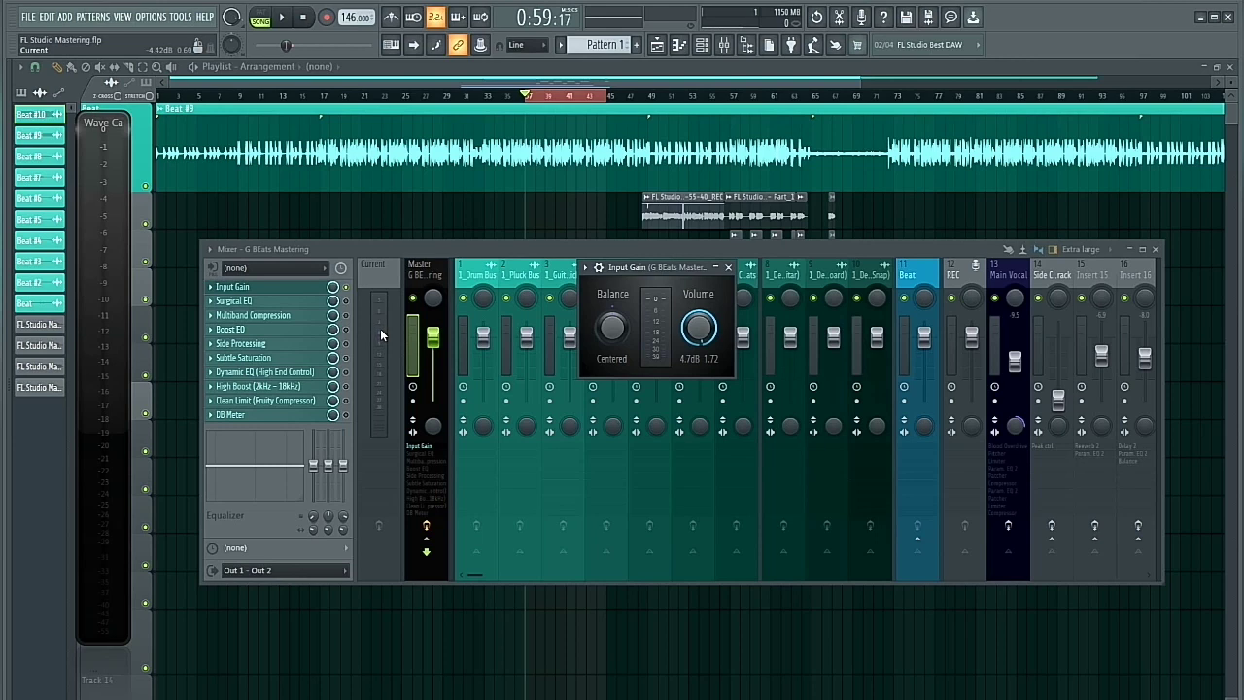
- Play the selected song section and compare the master with Input Gain bypassed and enabled
{"action": "key", "text": "space"}
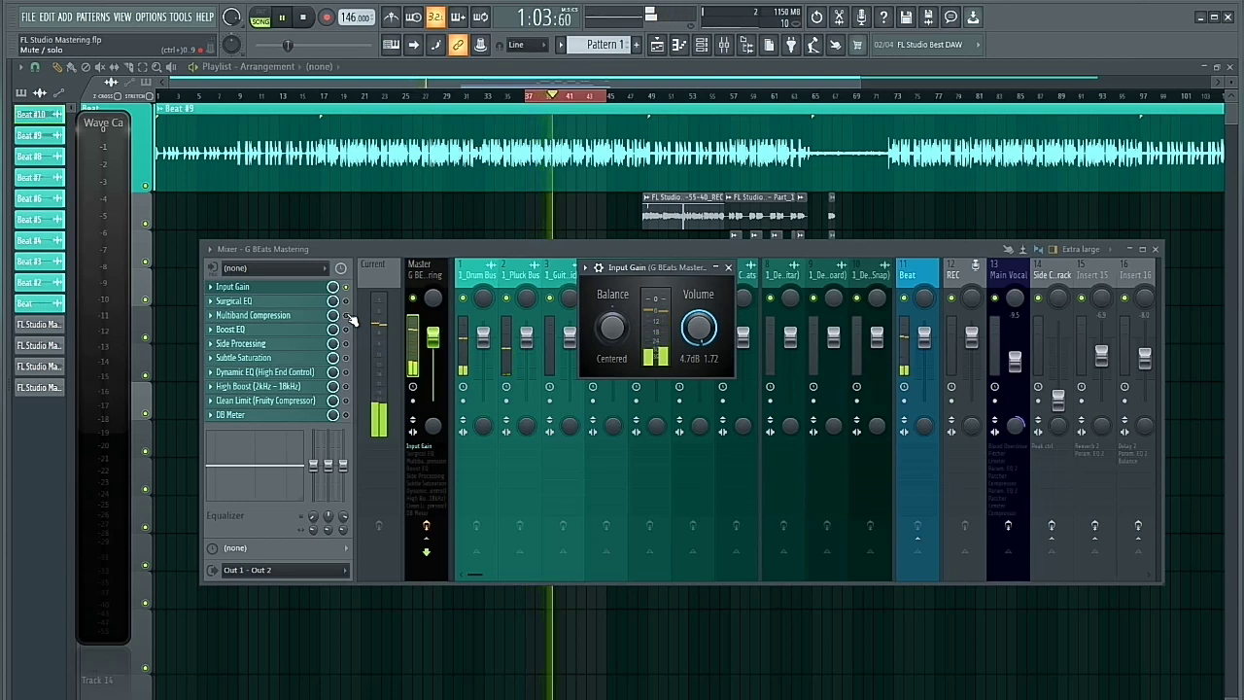
{"action": "left_click", "coordinate": [352, 299]}
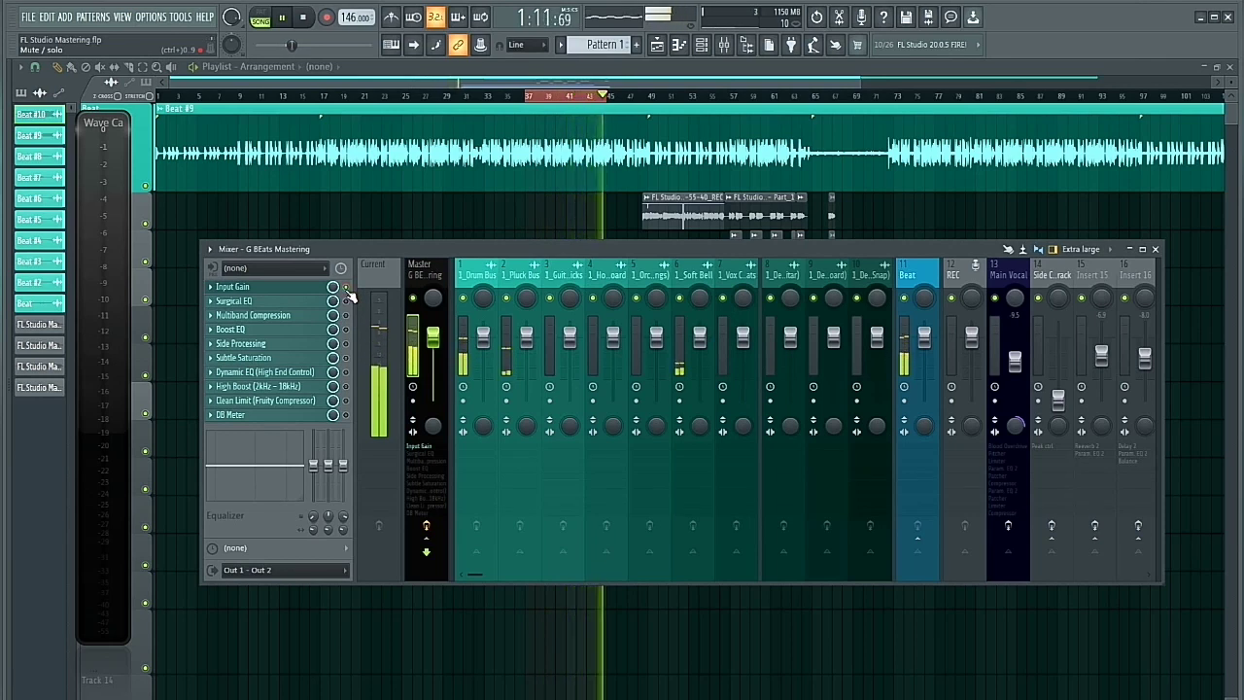
{"action": "key", "text": "space"}
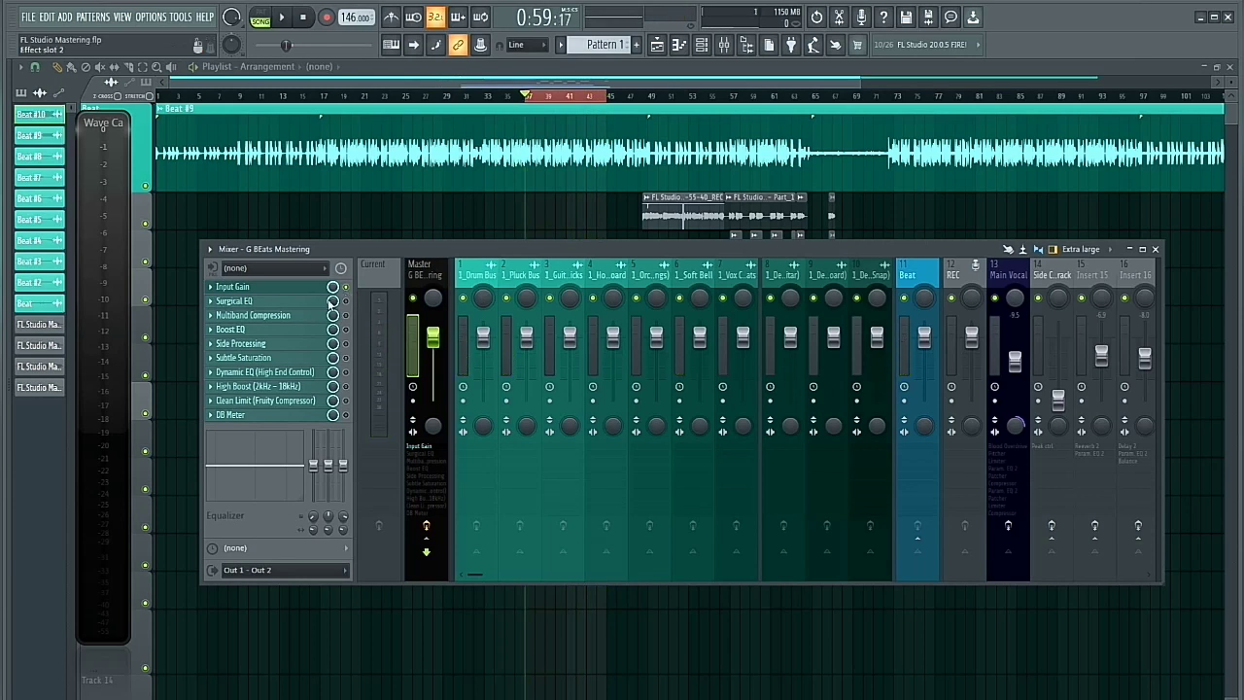
- Enable the Surgical EQ on the Master track and open its Parametric EQ 2 settings
{"action": "left_click", "coordinate": [345, 302]}
{"action": "left_click", "coordinate": [287, 305]}
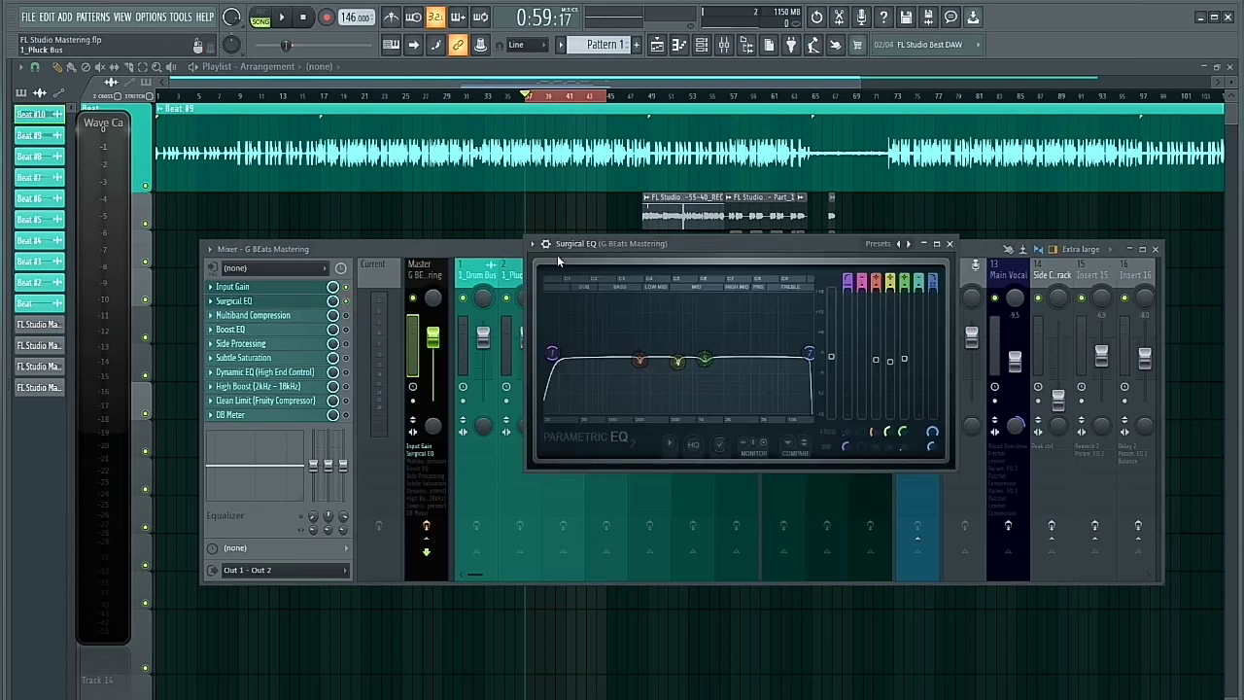
{"action": "left_click_drag", "start_coordinate": [592, 249], "coordinate": [564, 243]}
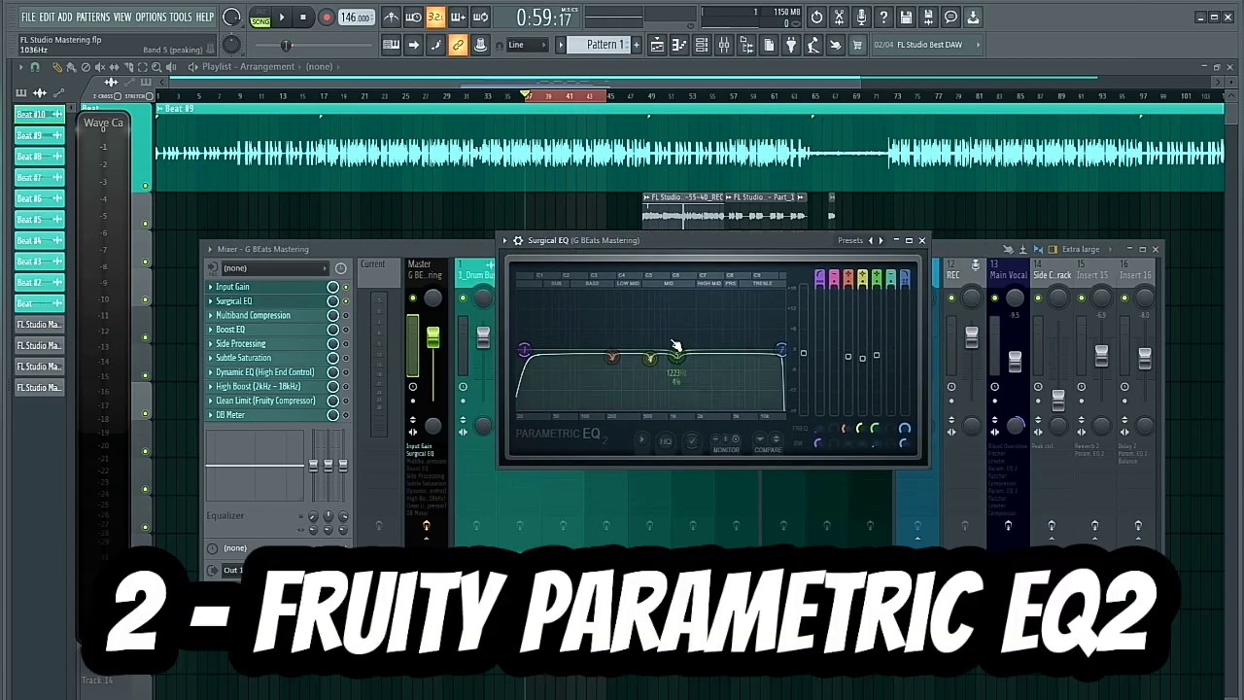
{"action": "left_click_drag", "start_coordinate": [641, 245], "coordinate": [614, 259]}
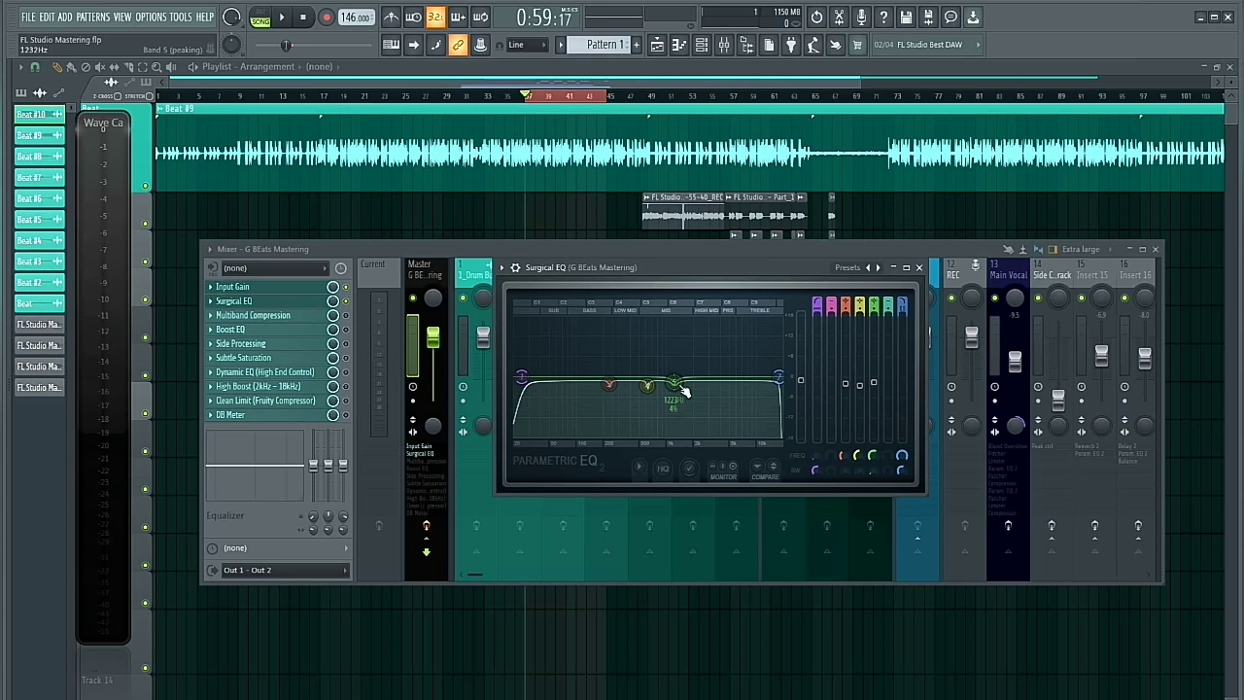
{"action": "left_click_drag", "start_coordinate": [629, 264], "coordinate": [696, 233]}
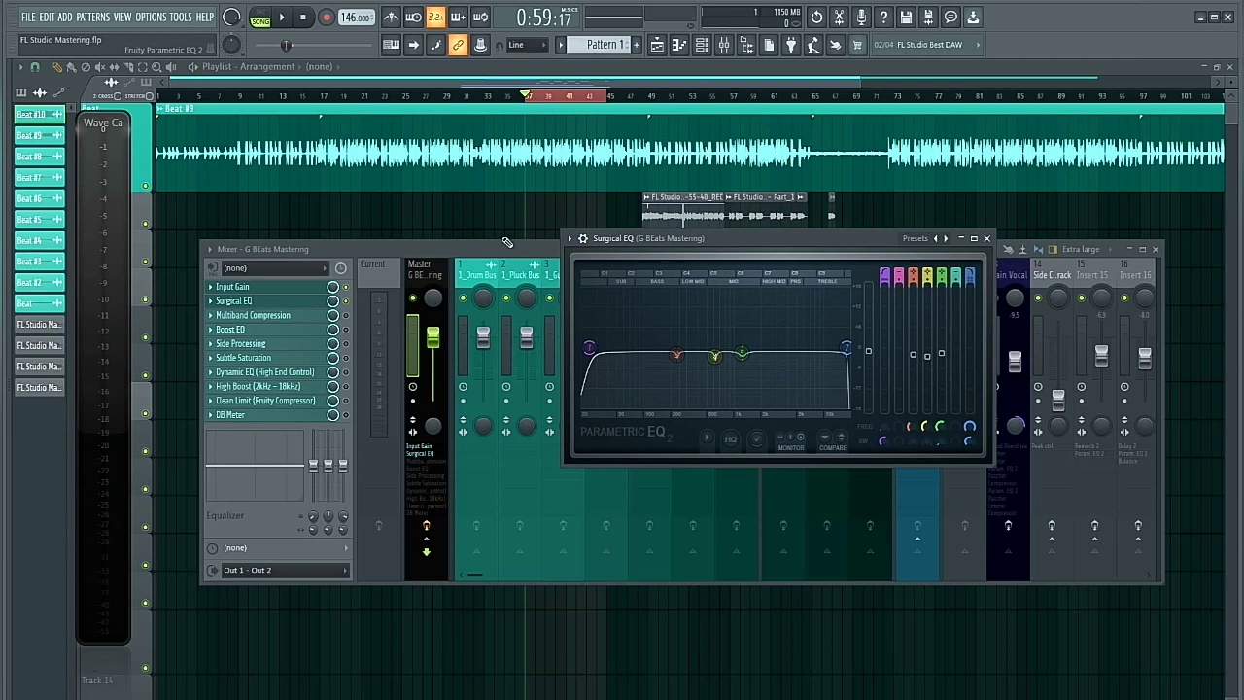
- Compare playback of the selected section with the Surgical EQ bypassed and enabled, and review its EQ curve
{"action": "left_click", "coordinate": [348, 309]}
{"action": "key", "text": "space"}
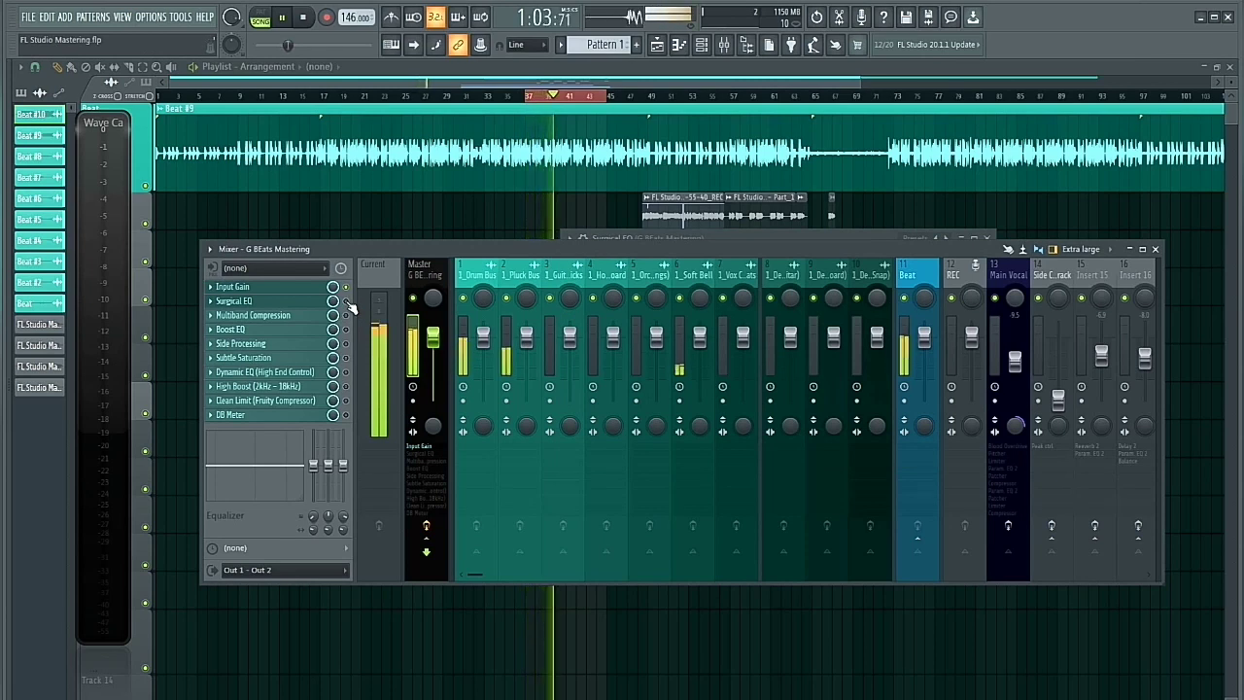
{"action": "key", "text": "space"}
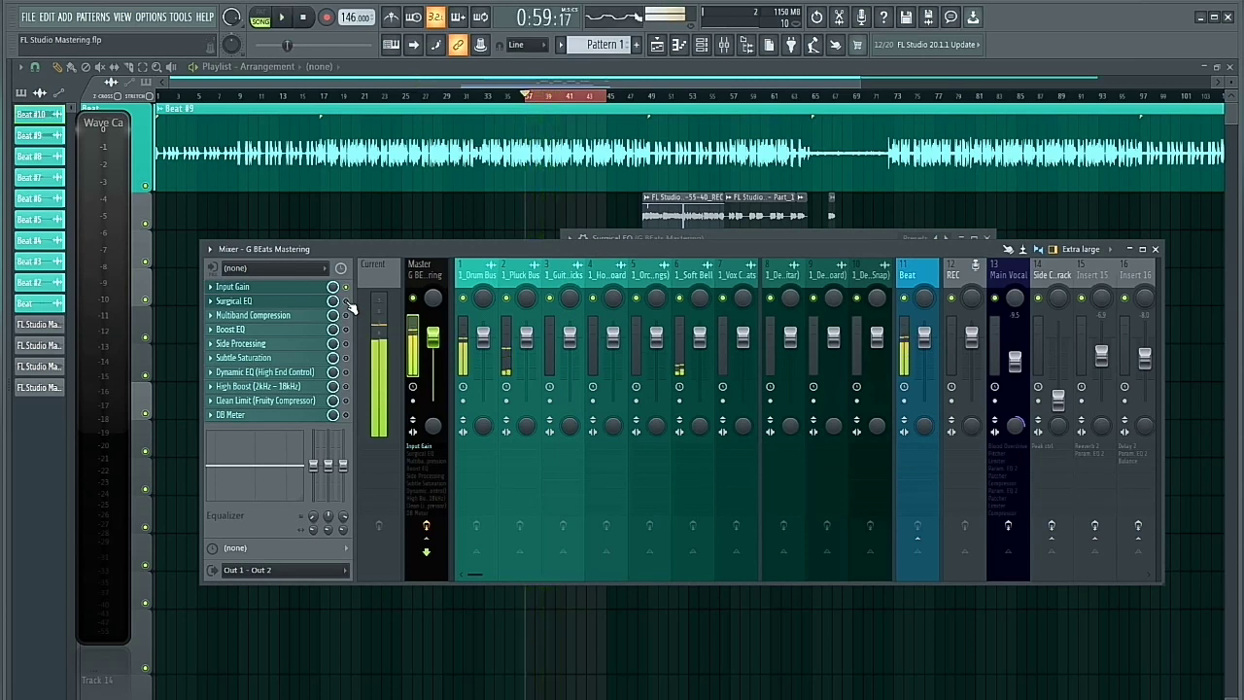
{"action": "key", "text": "space"}
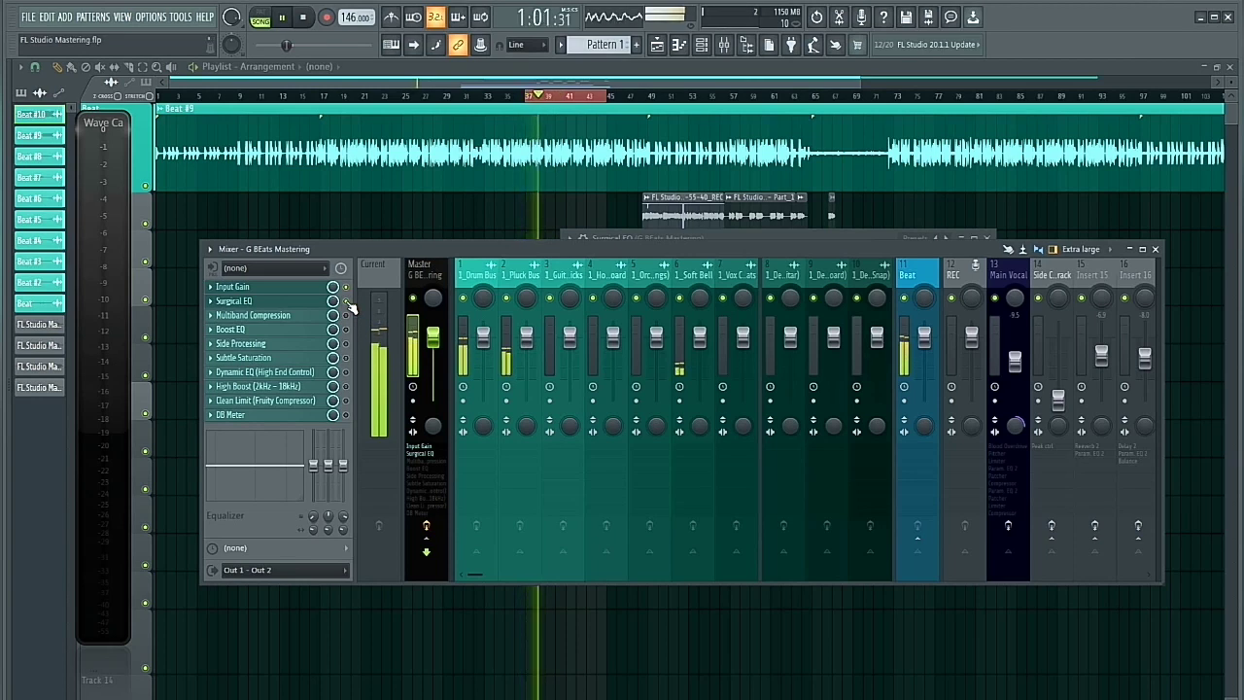
{"action": "left_click", "coordinate": [346, 302]}
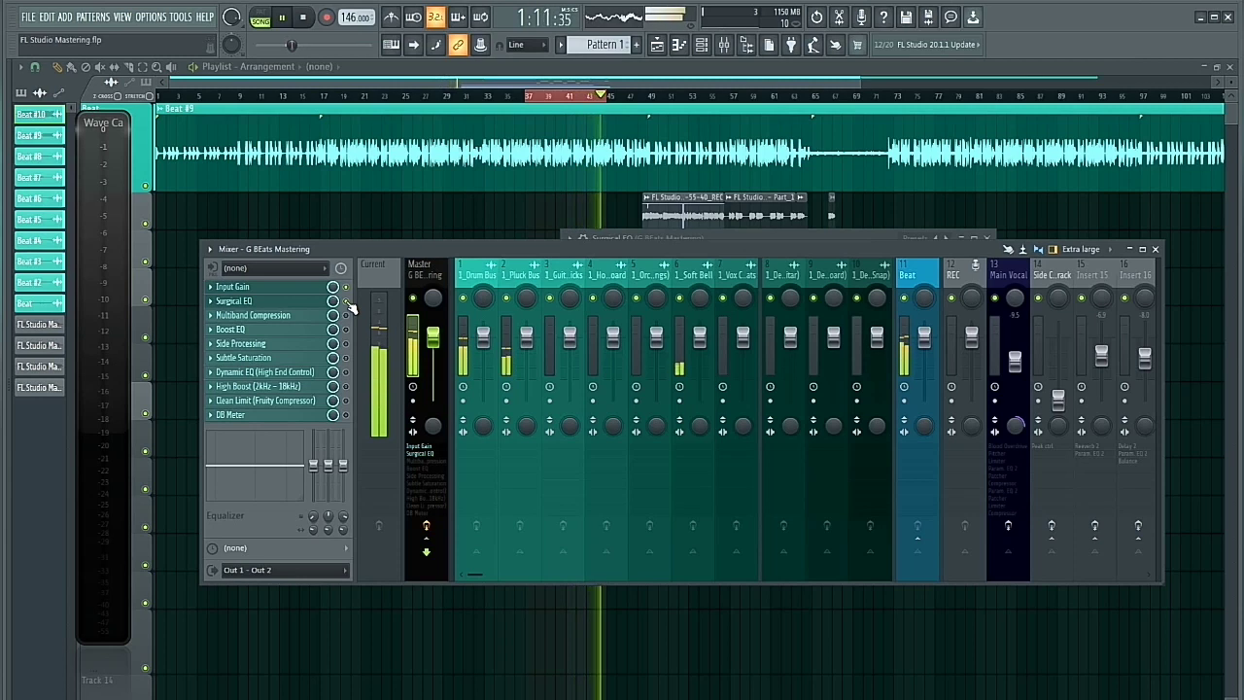
{"action": "key", "text": "space"}
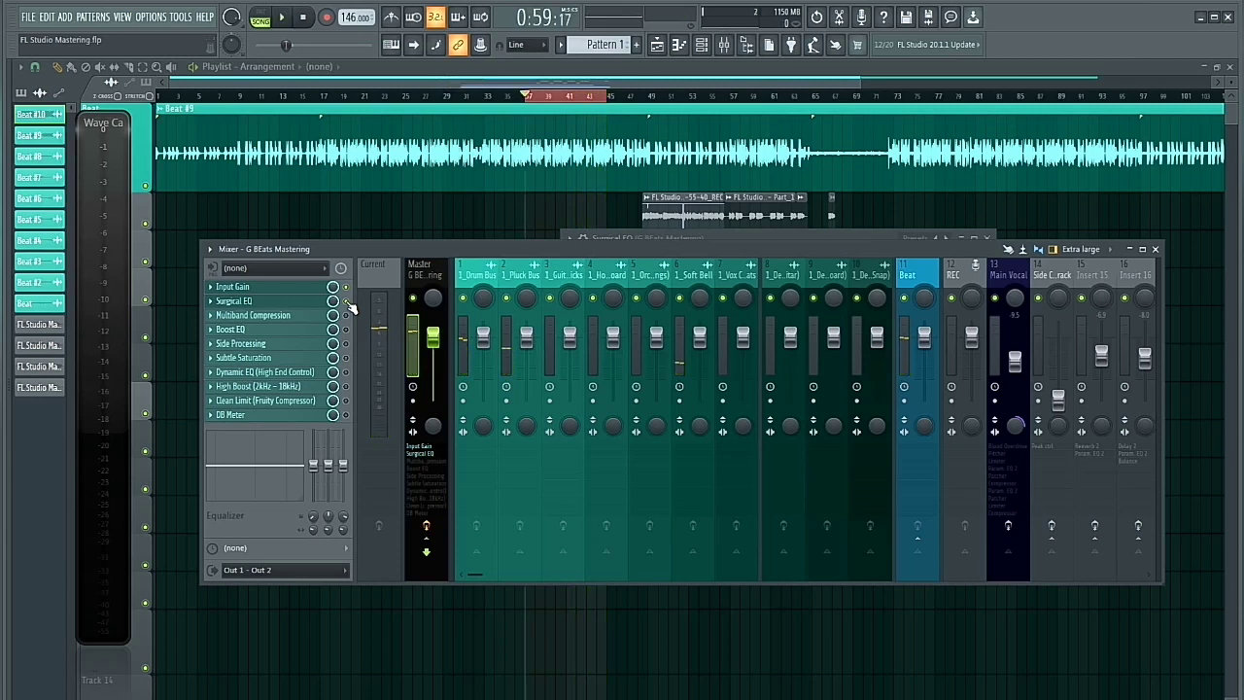
{"action": "left_click", "coordinate": [292, 302]}
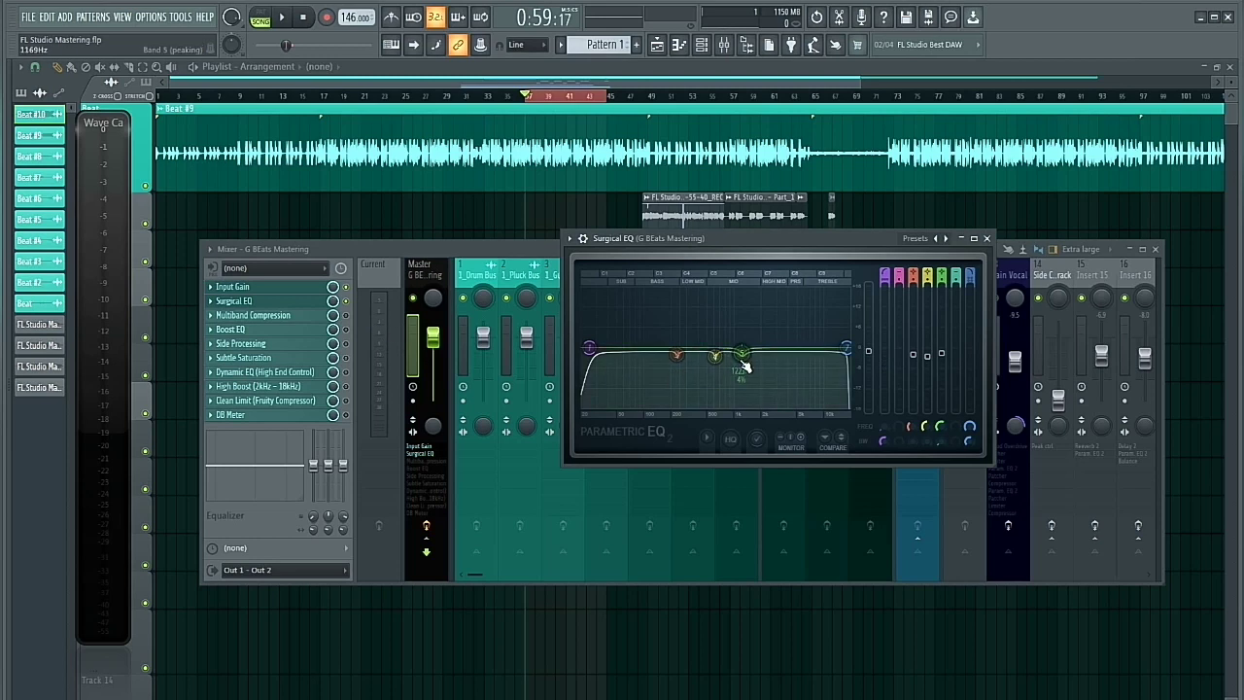
{"action": "left_click", "coordinate": [987, 238]}
- Enable Multiband Compression on the Master track and open its low, mid and high band settings
{"action": "left_click", "coordinate": [286, 315]}
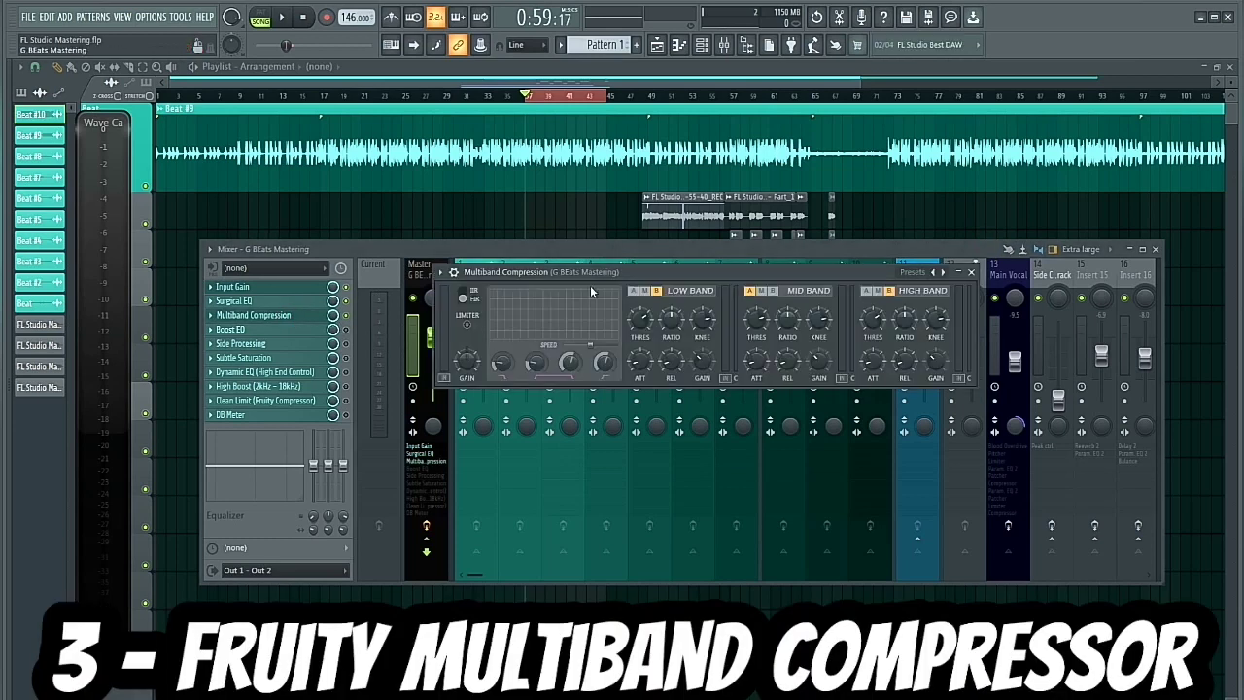
{"action": "left_click_drag", "start_coordinate": [589, 276], "coordinate": [590, 268]}
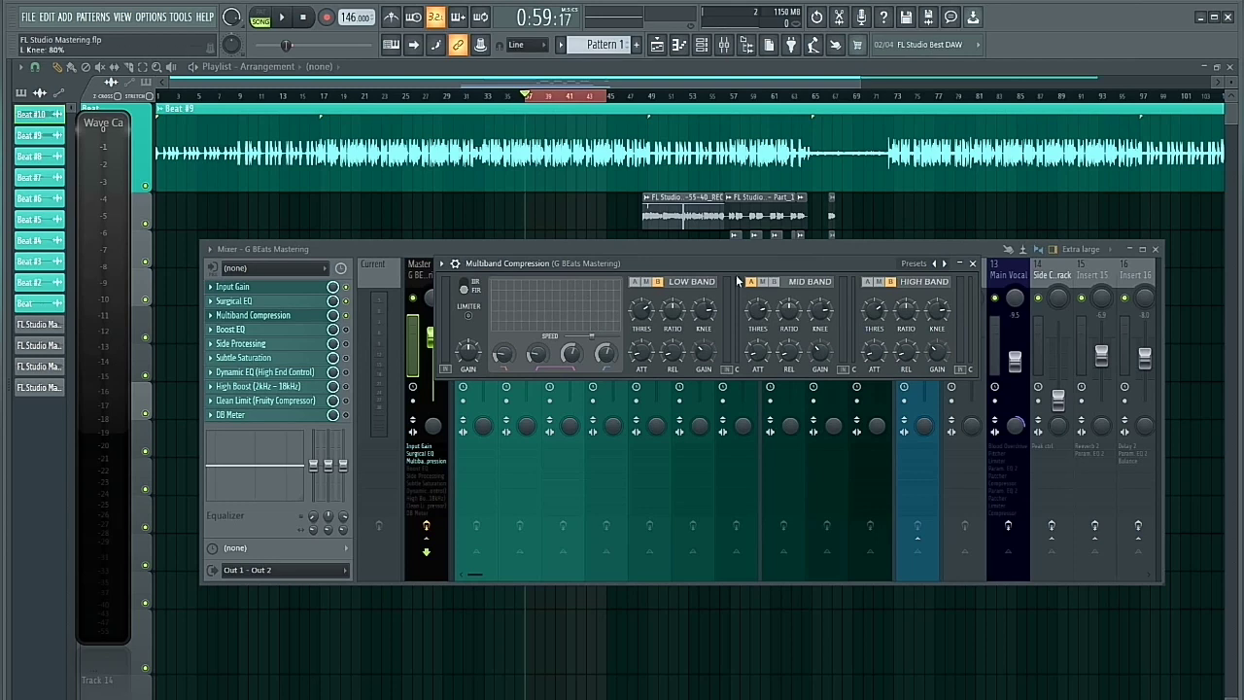
{"action": "left_click_drag", "start_coordinate": [656, 264], "coordinate": [672, 221]}
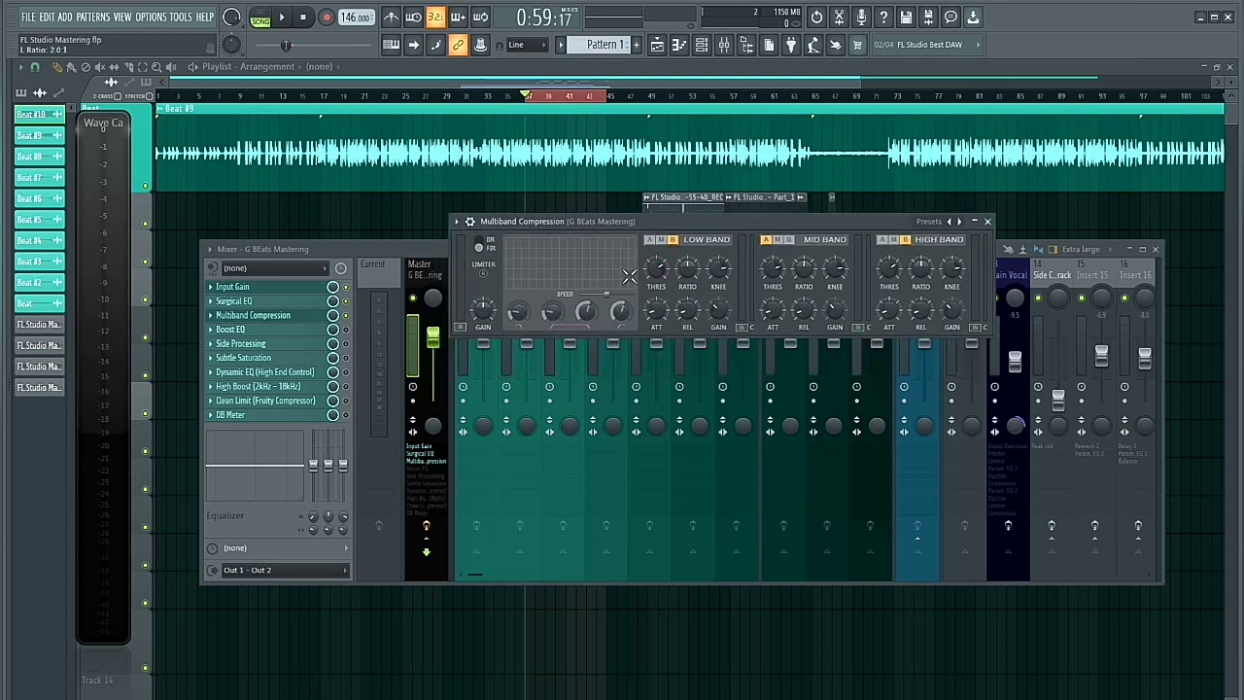
{"action": "left_click_drag", "start_coordinate": [564, 221], "coordinate": [638, 243]}
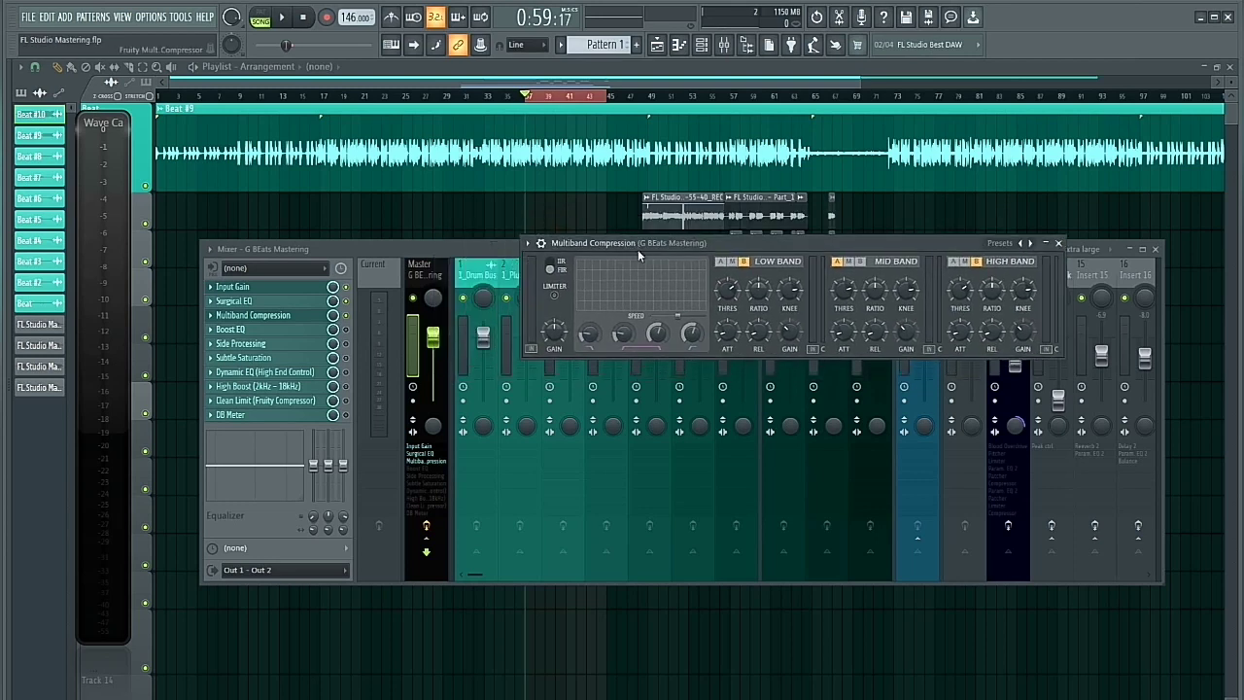
- Compare playback of the selected section with Multiband Compression bypassed and enabled
{"action": "left_click", "coordinate": [345, 317]}
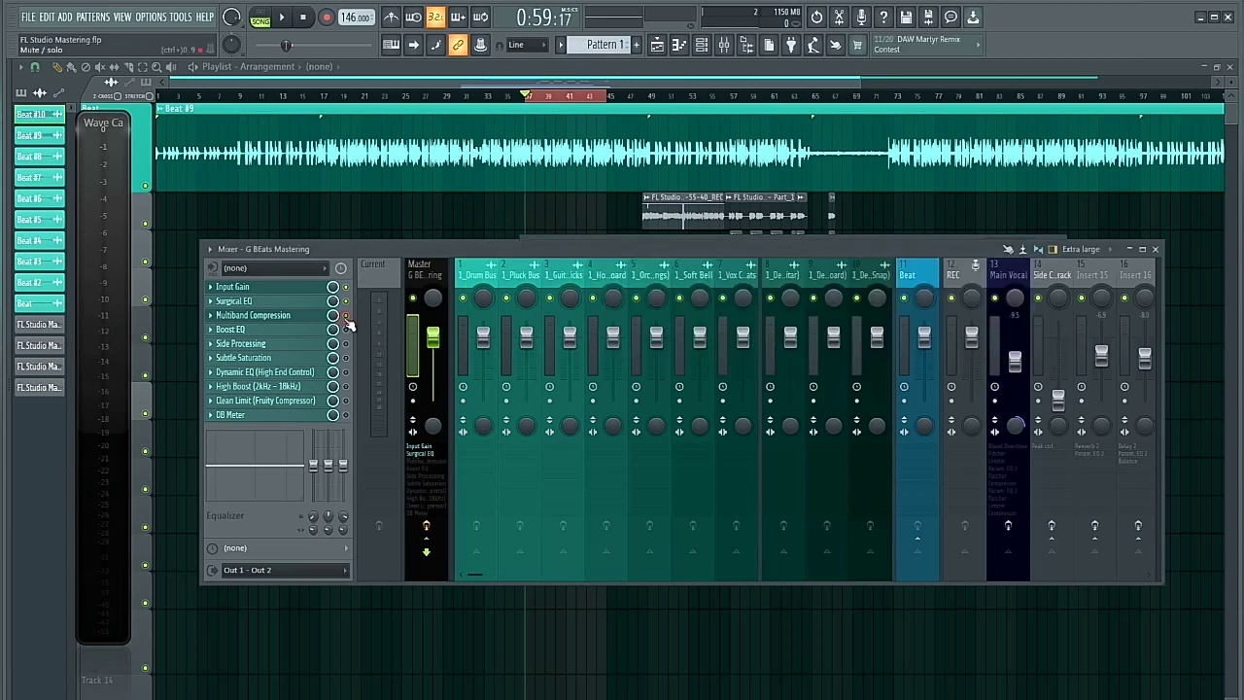
{"action": "key", "text": "space"}
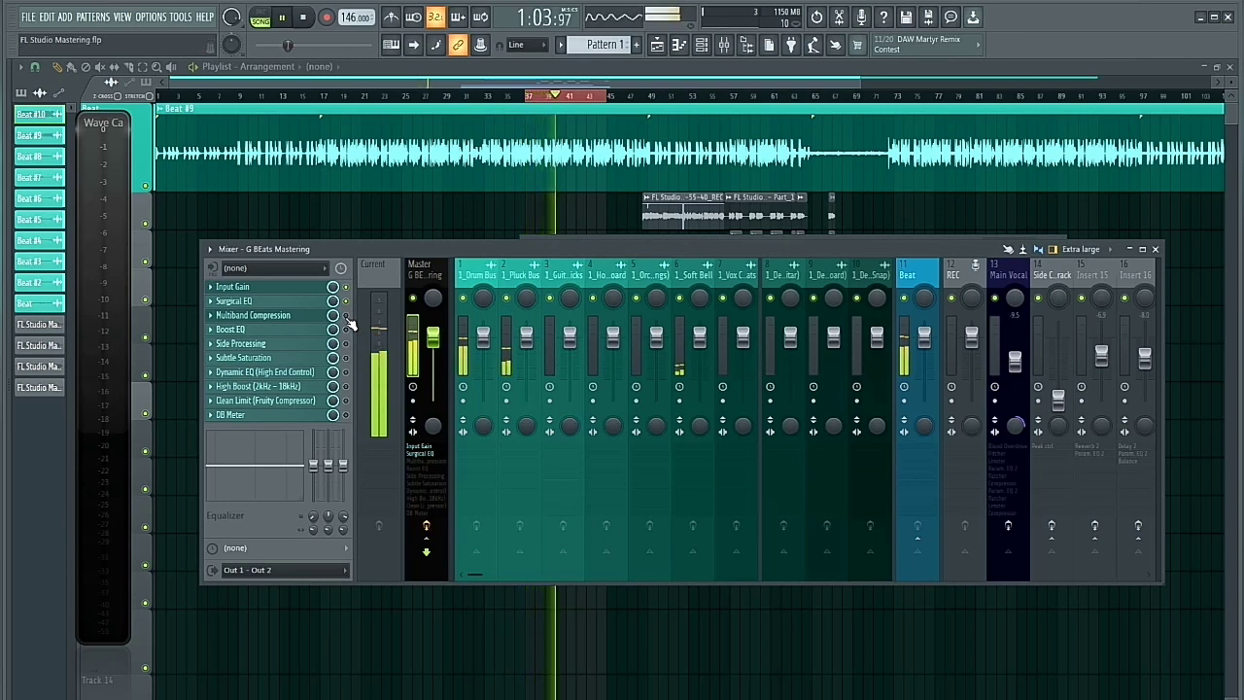
{"action": "key", "text": "space"}
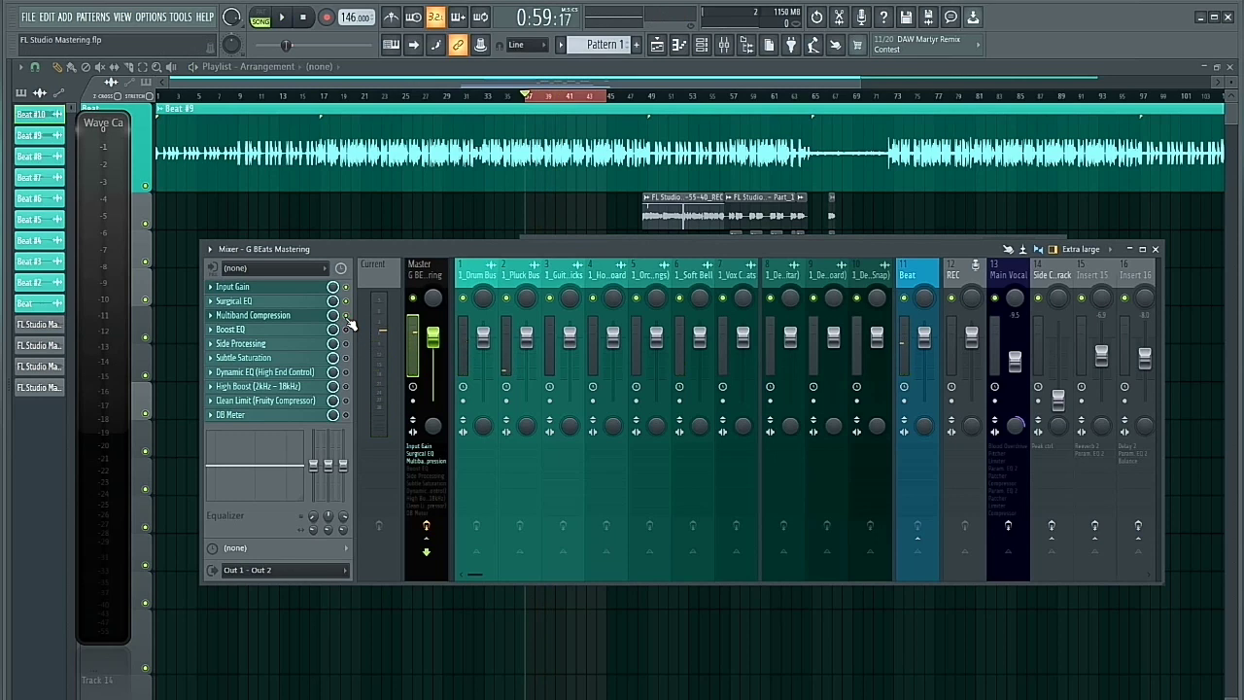
{"action": "key", "text": "space"}
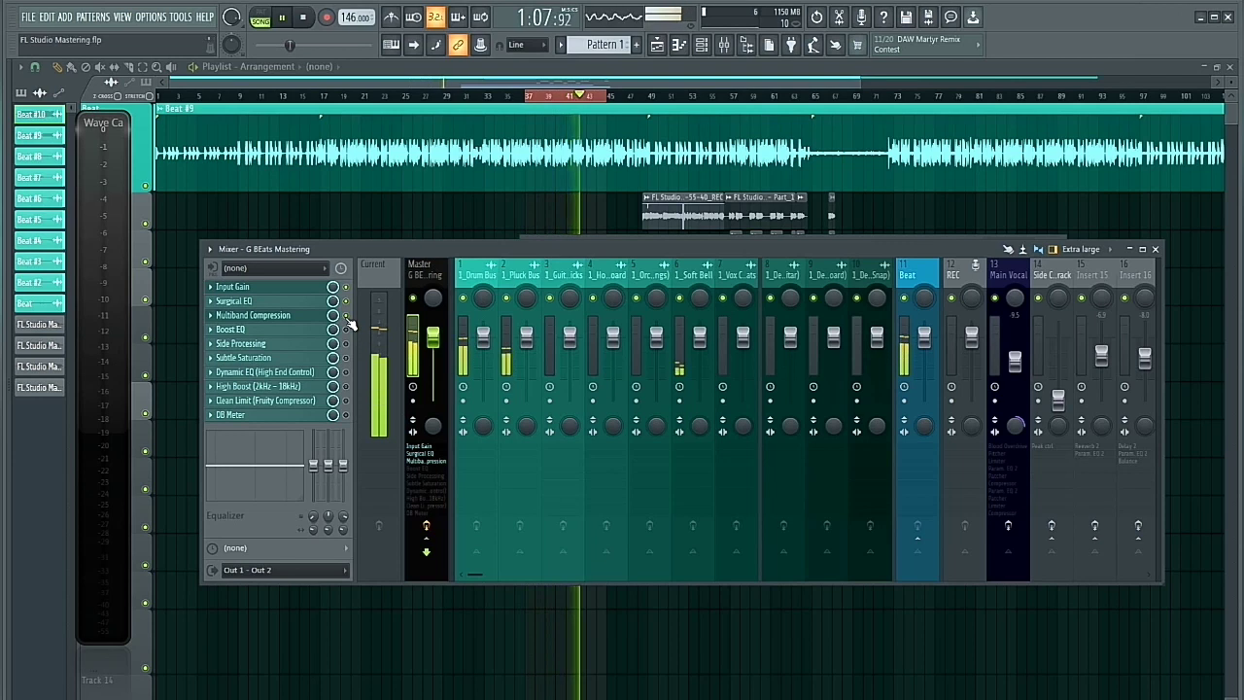
{"action": "key", "text": "space"}
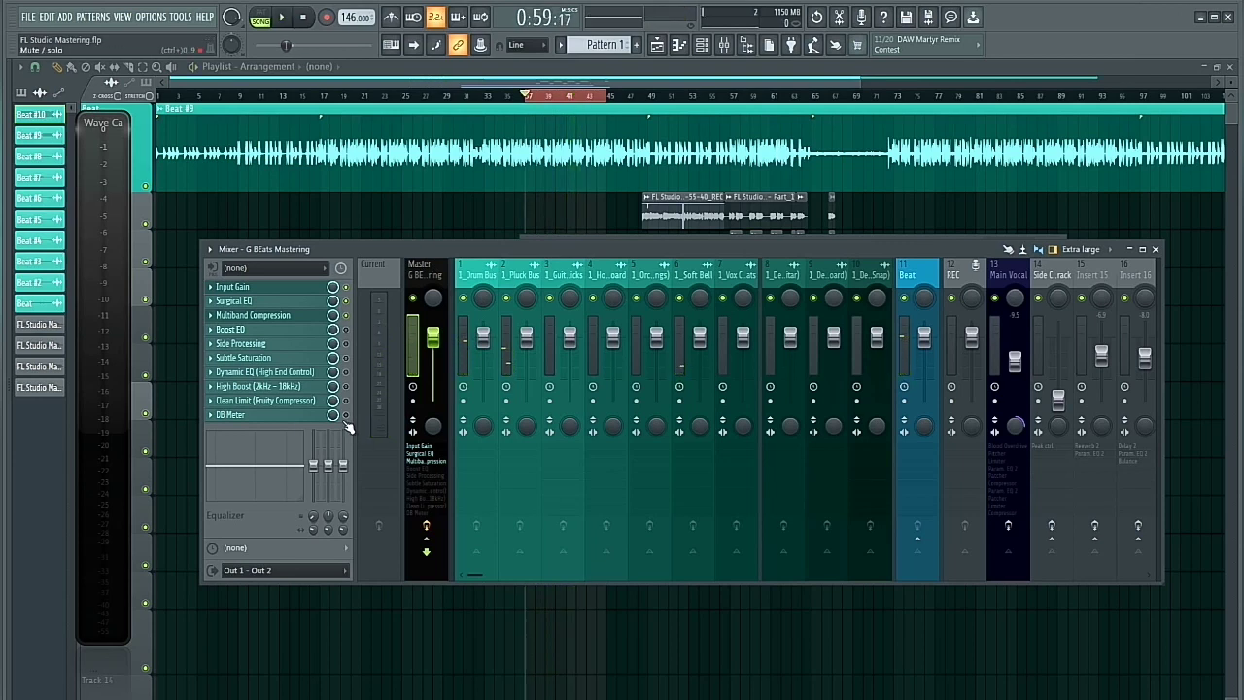
- Enable the Boost EQ on the Master track and open its Parametric EQ 2 settings
{"action": "left_click", "coordinate": [257, 331]}
{"action": "mouse_move", "coordinate": [638, 285]}
{"action": "left_mouse_down"}
{"action": "mouse_move", "coordinate": [610, 300]}
{"action": "mouse_move", "coordinate": [625, 296]}
{"action": "left_mouse_up"}
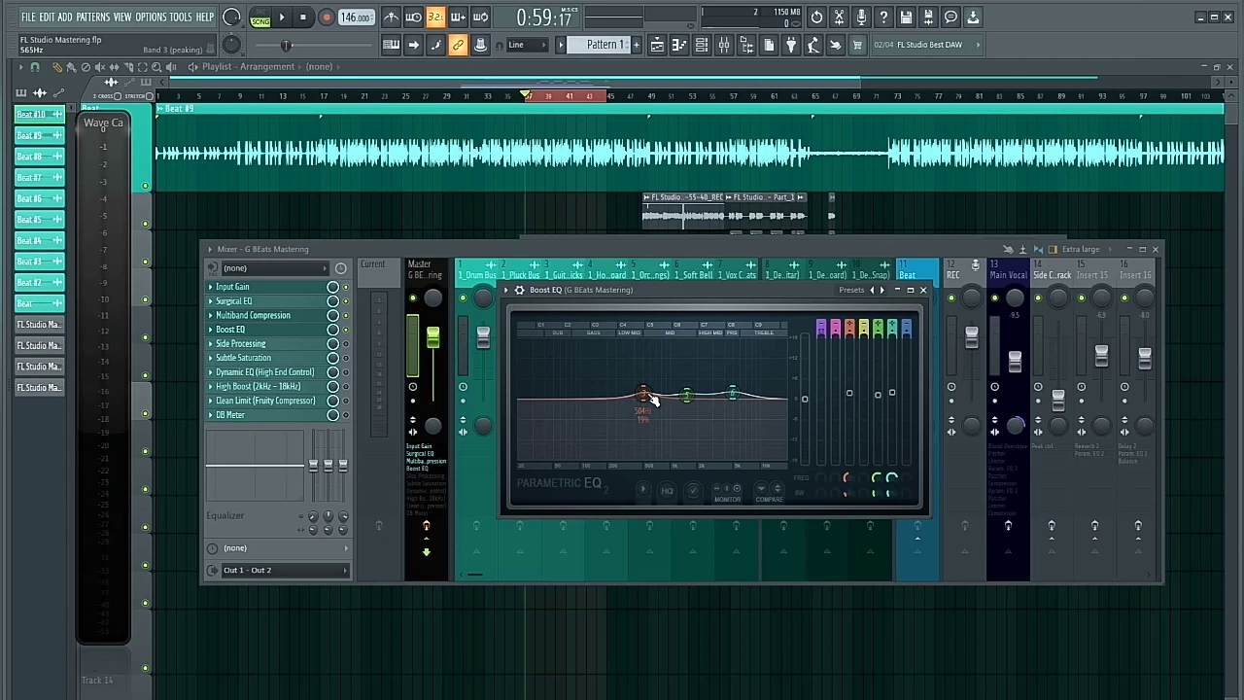
{"action": "left_click_drag", "start_coordinate": [647, 402], "coordinate": [646, 394]}
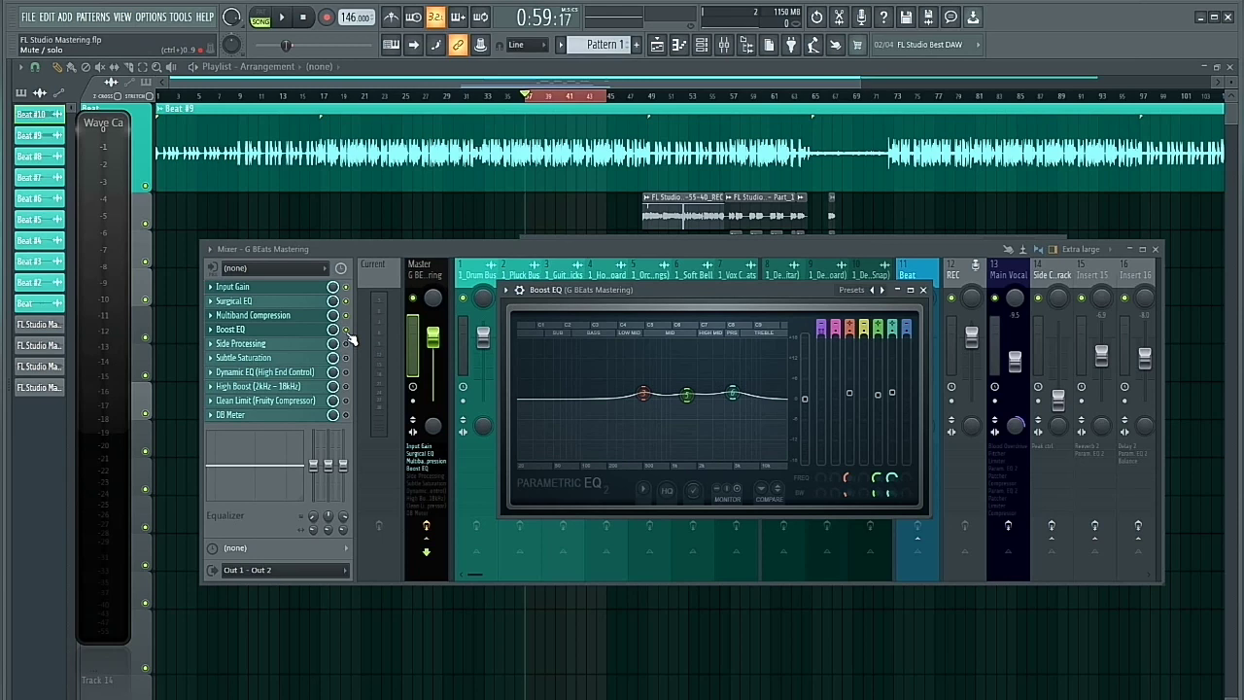
- Compare playback of the selected section with the Boost EQ bypassed and enabled
{"action": "key", "text": "Escape"}
{"action": "key", "text": "space"}
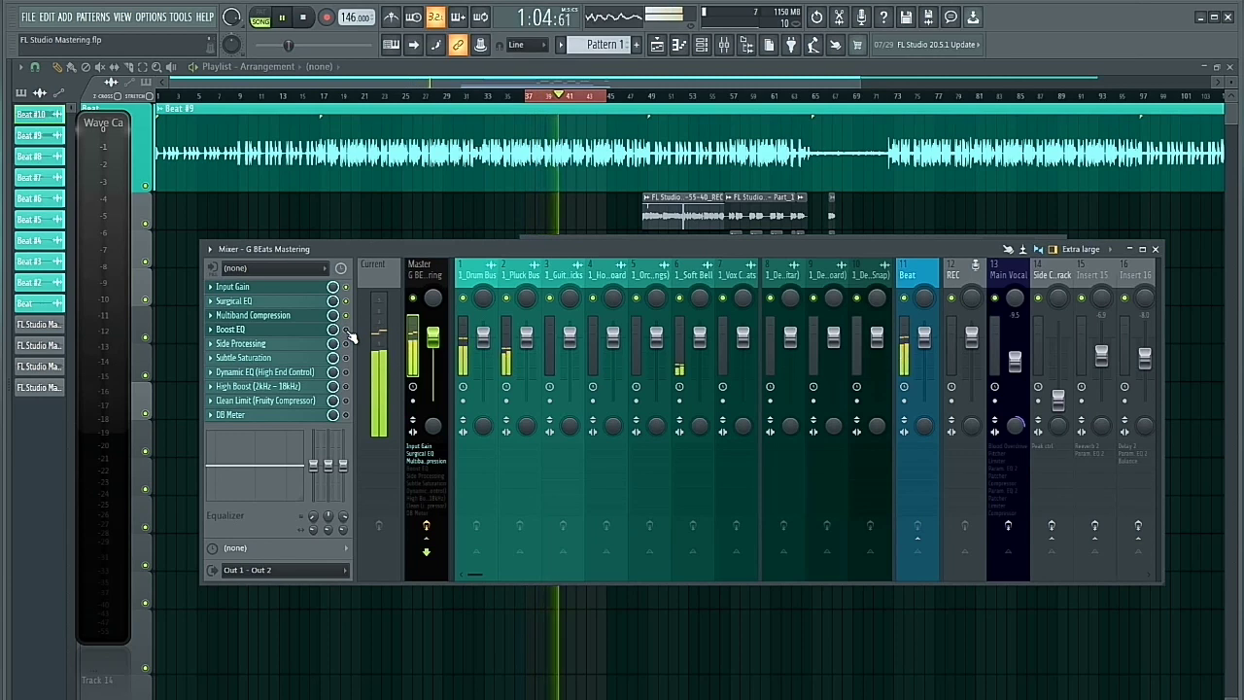
{"action": "key", "text": "space"}
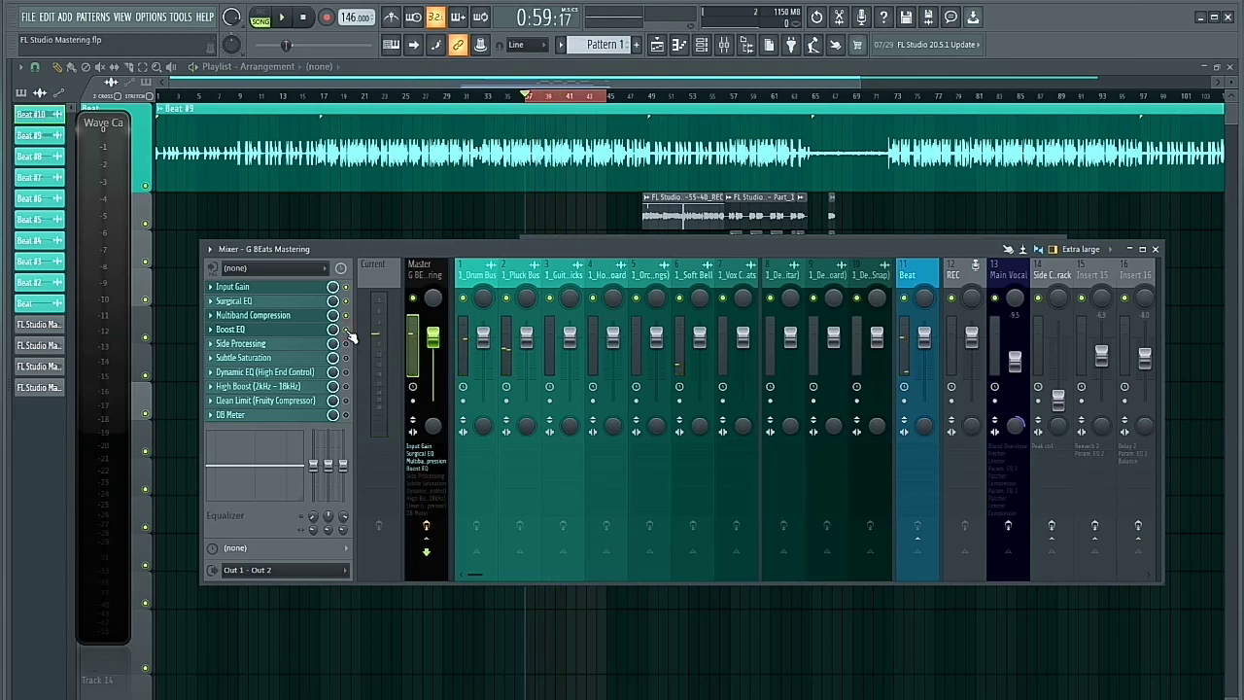
{"action": "key", "text": "space"}
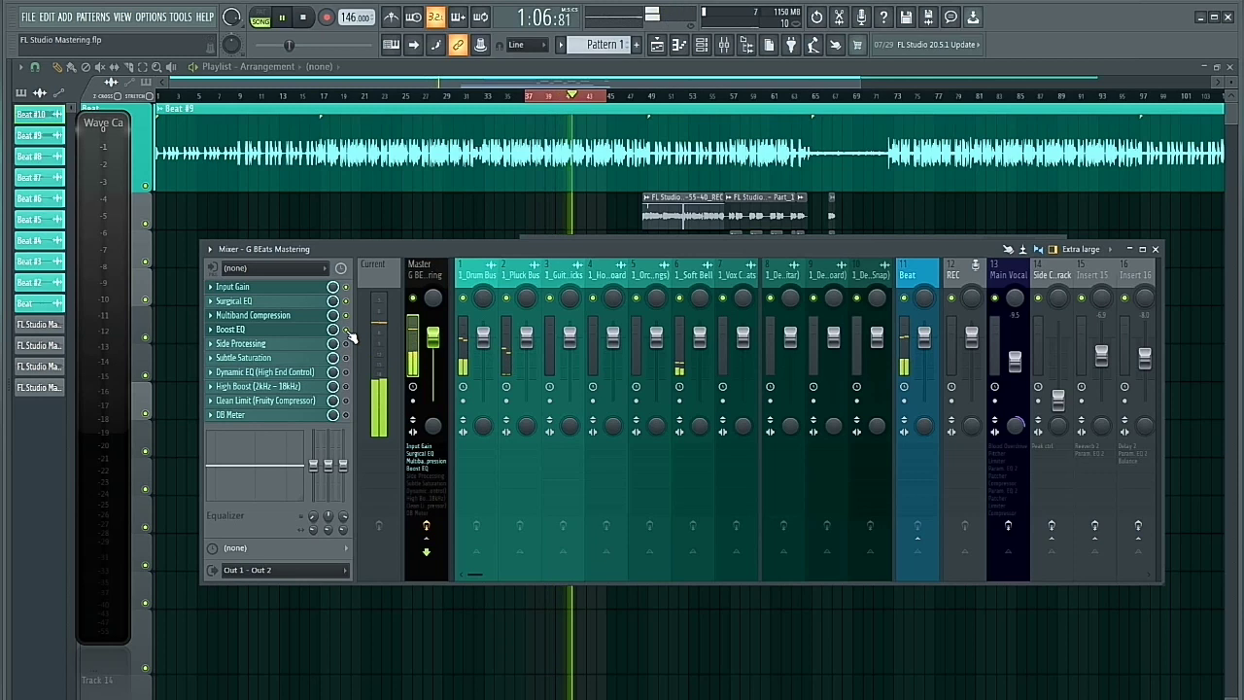
- Examine the Boost EQ's curve and spectrum during playback of the selected section, and close its window
{"action": "left_click", "coordinate": [281, 328]}
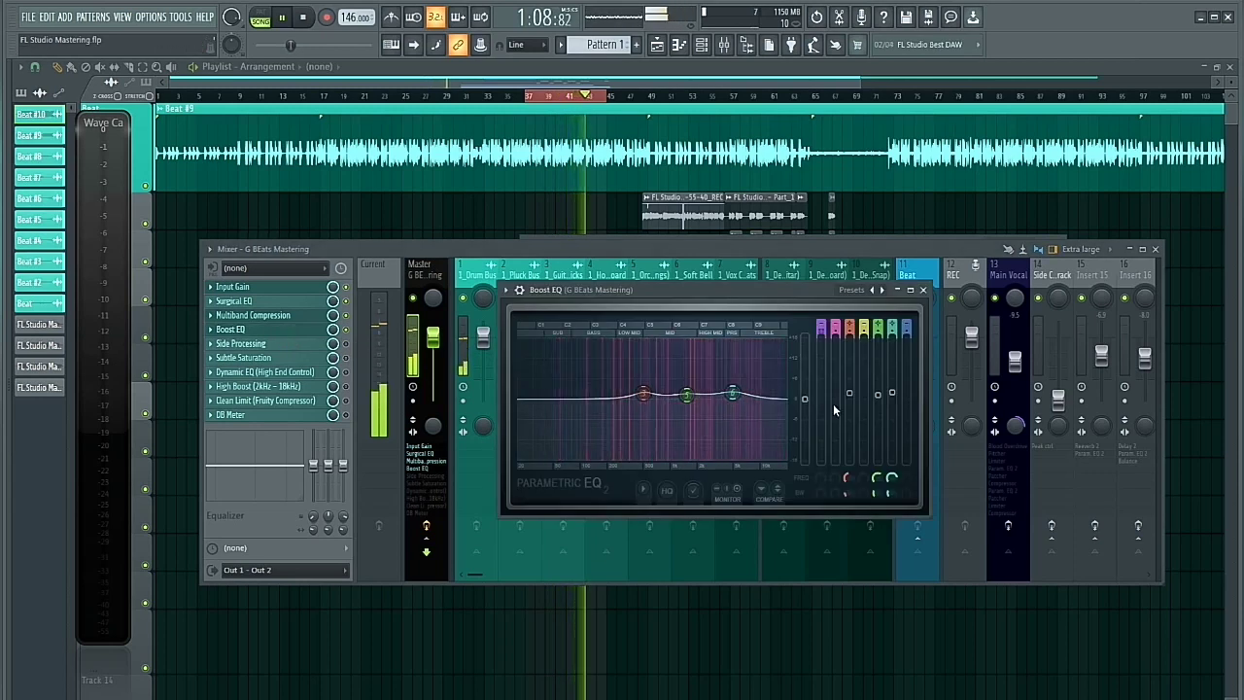
{"action": "key", "text": "space"}
{"action": "left_click_drag", "start_coordinate": [676, 289], "coordinate": [733, 279]}
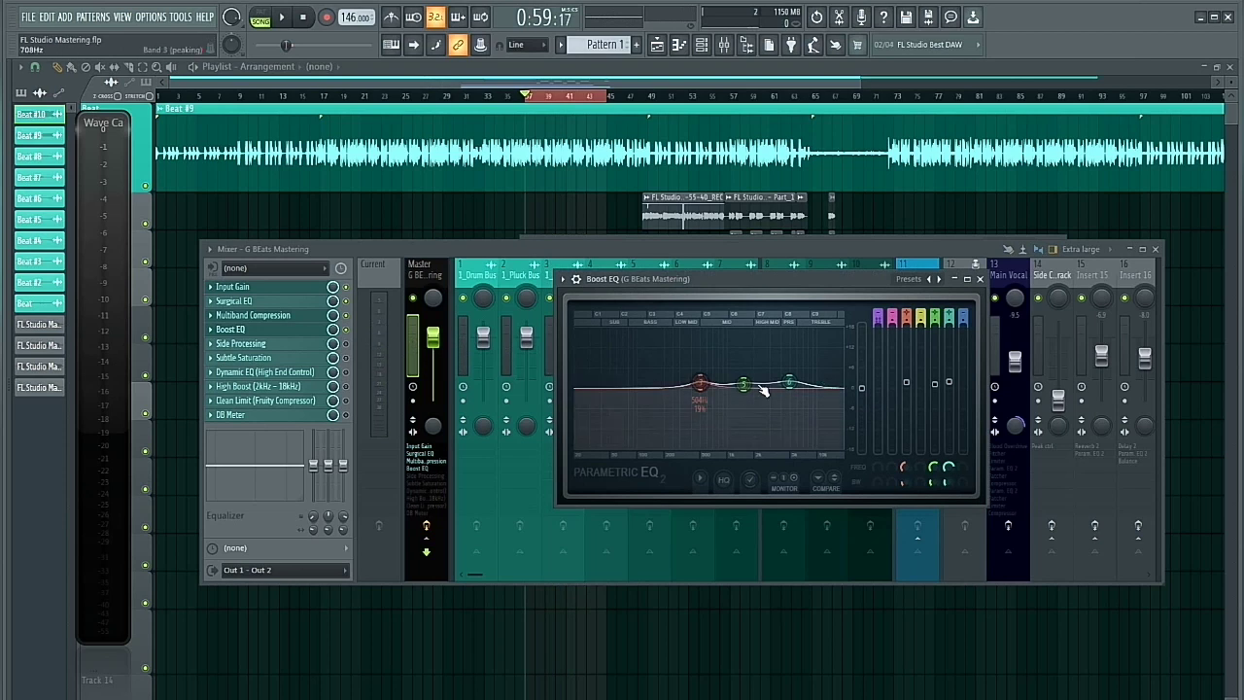
{"action": "key", "text": "space"}
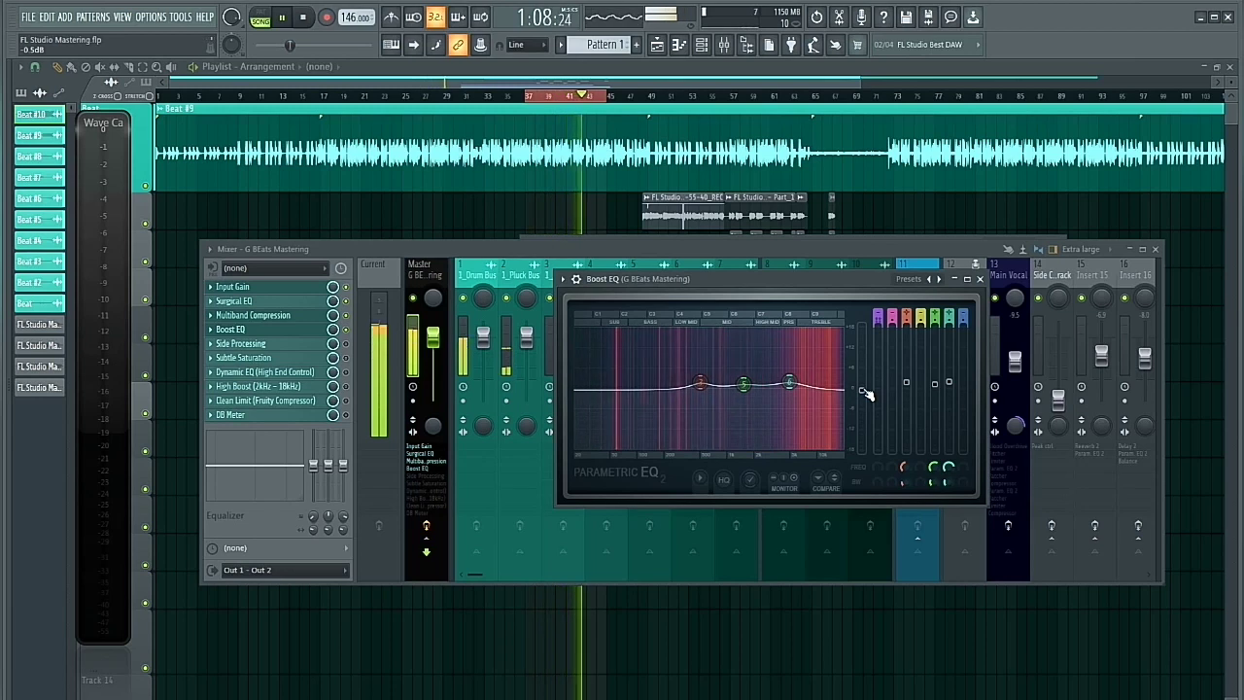
{"action": "key", "text": "space"}
{"action": "left_click", "coordinate": [979, 279]}
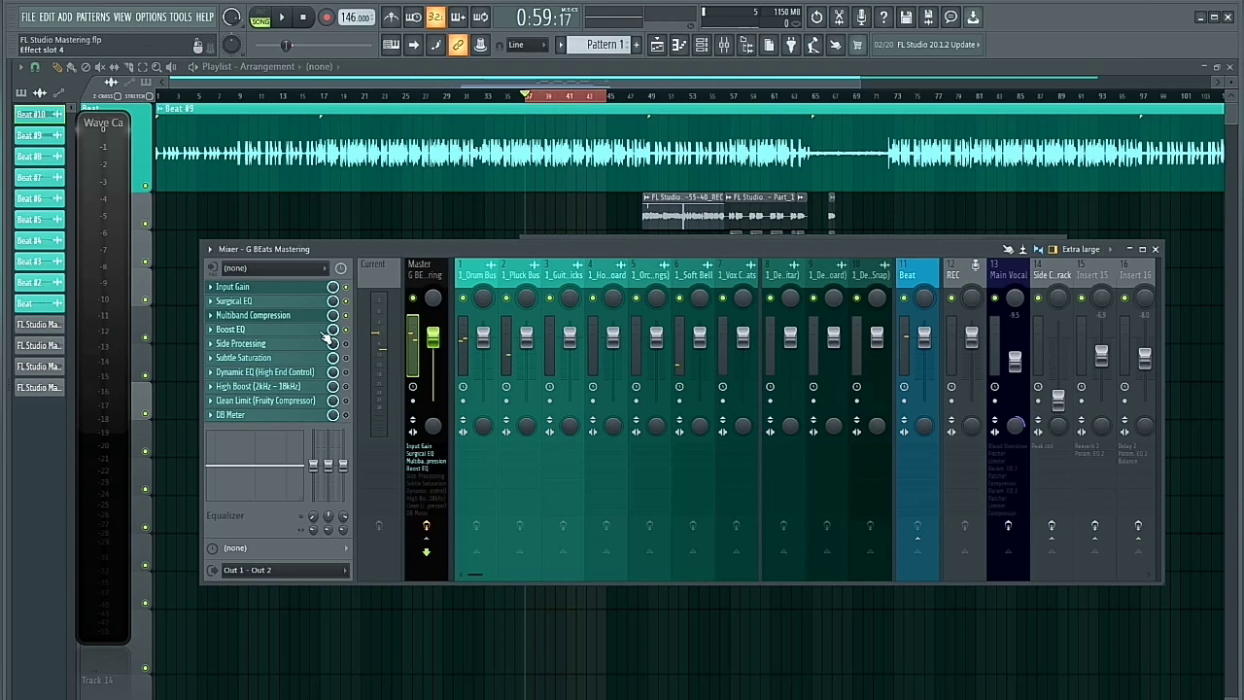
- Enable Side Processing on the Master track, open its Patcher map and check the Fruity Stereo Enhancer's stereo separation
{"action": "left_click", "coordinate": [264, 342]}
{"action": "left_click_drag", "start_coordinate": [668, 204], "coordinate": [638, 205]}
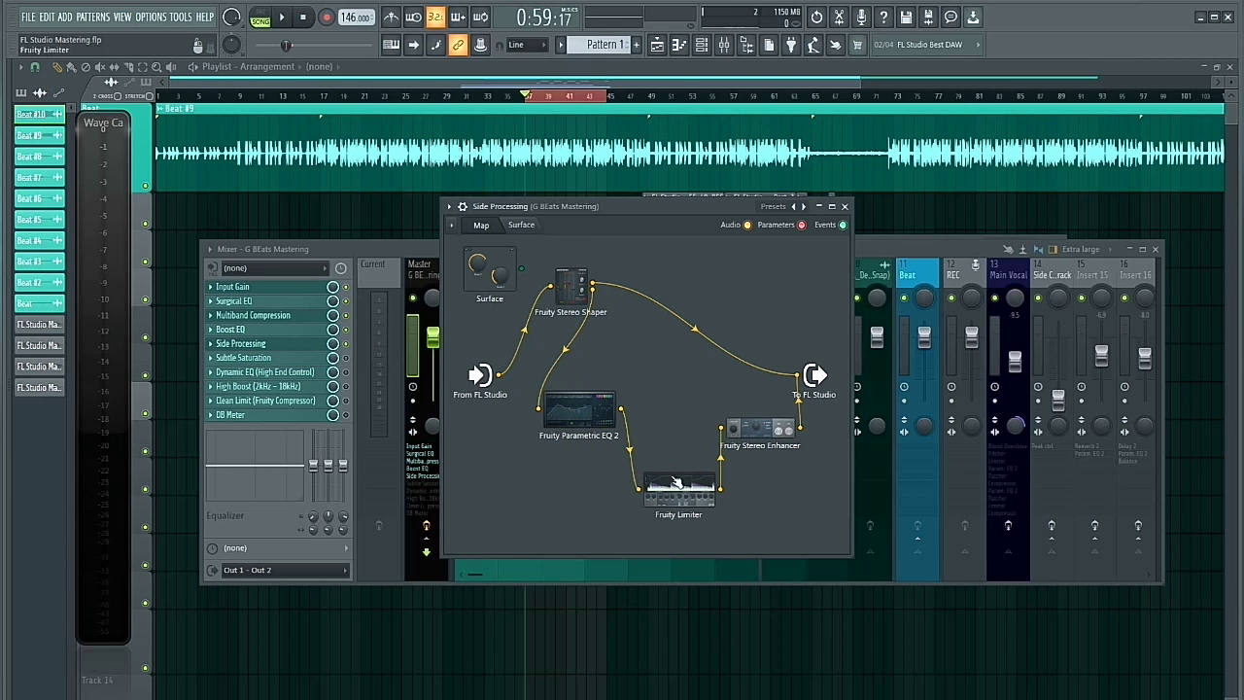
{"action": "left_click", "coordinate": [761, 435]}
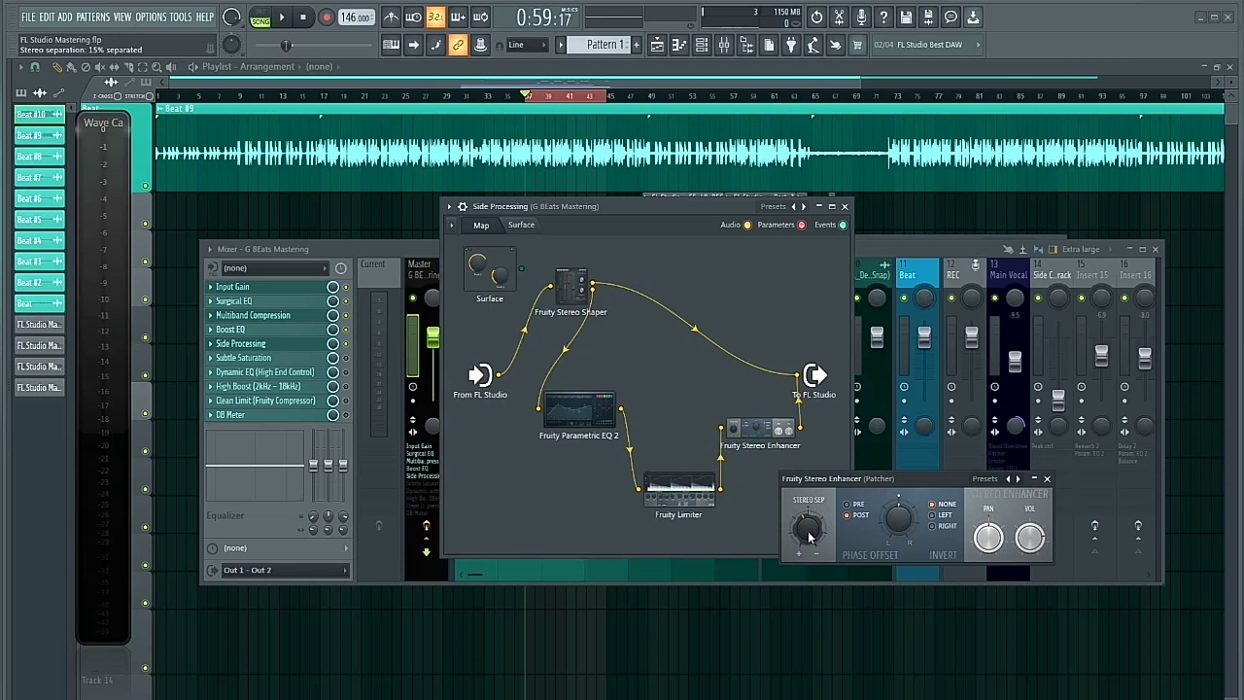
{"action": "left_click", "coordinate": [1046, 478]}
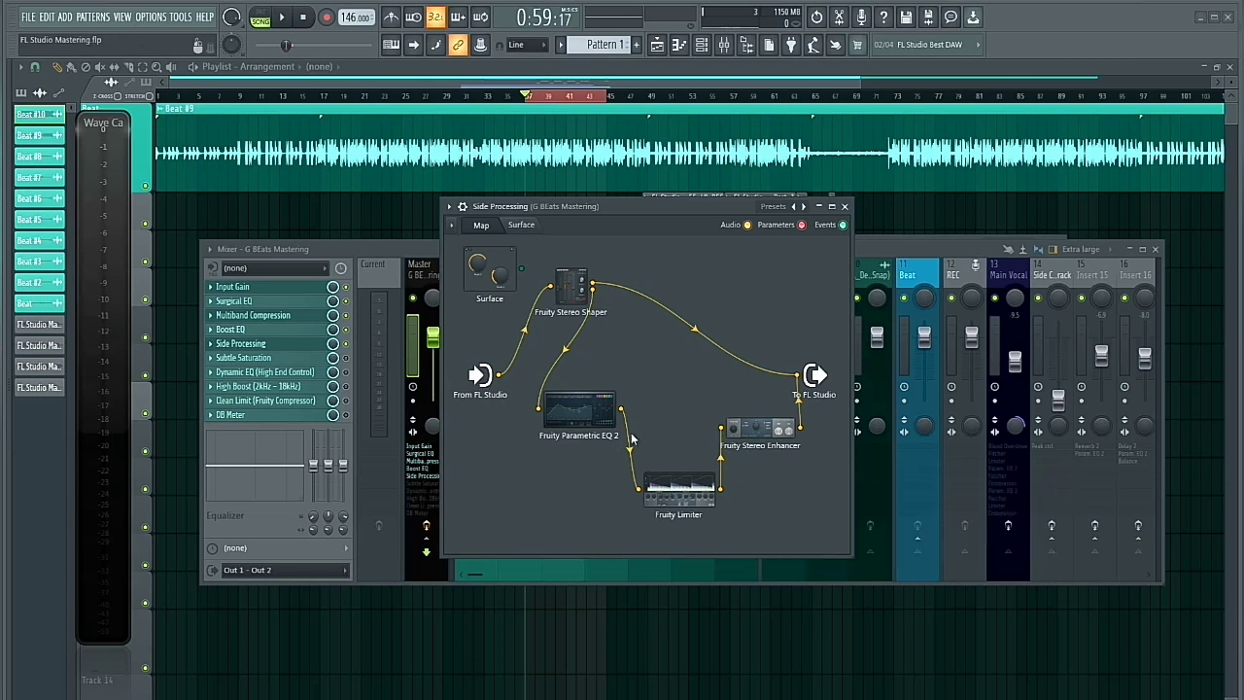
- Examine the low-cut and boost bands of the Fruity Parametric EQ 2 in the Side Processing patch, and close its window
{"action": "left_click", "coordinate": [583, 414]}
{"action": "left_click_drag", "start_coordinate": [779, 321], "coordinate": [851, 287]}
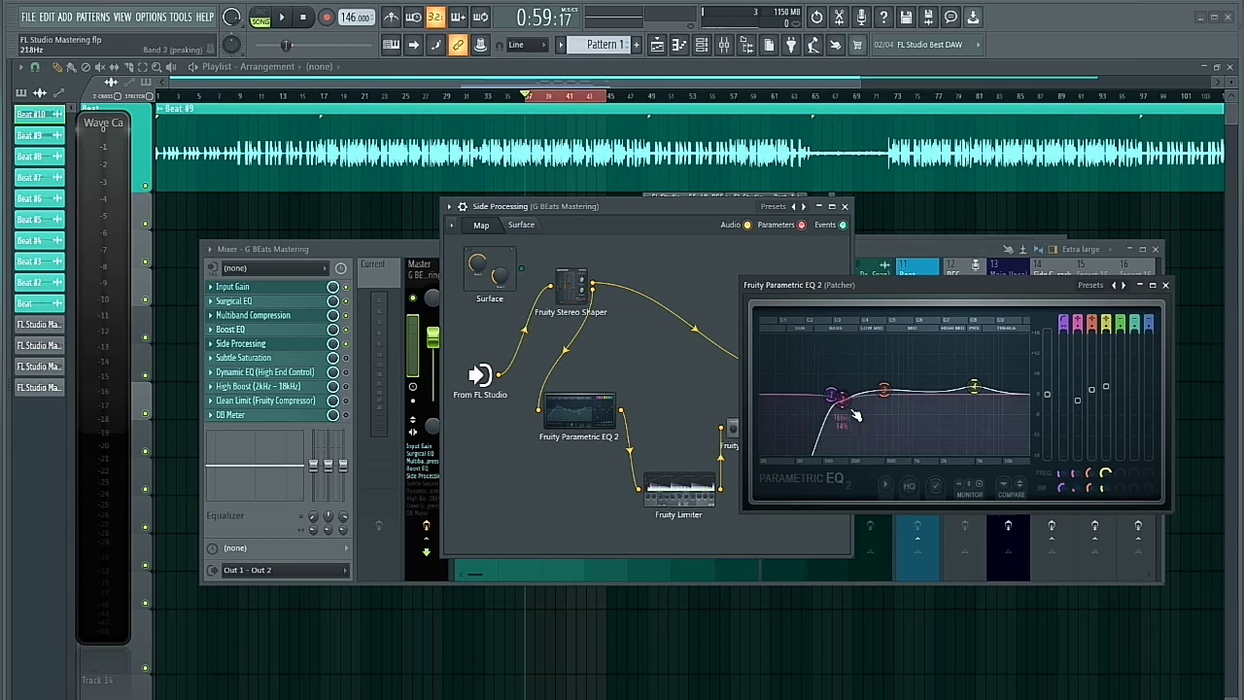
{"action": "left_click_drag", "start_coordinate": [847, 409], "coordinate": [848, 419]}
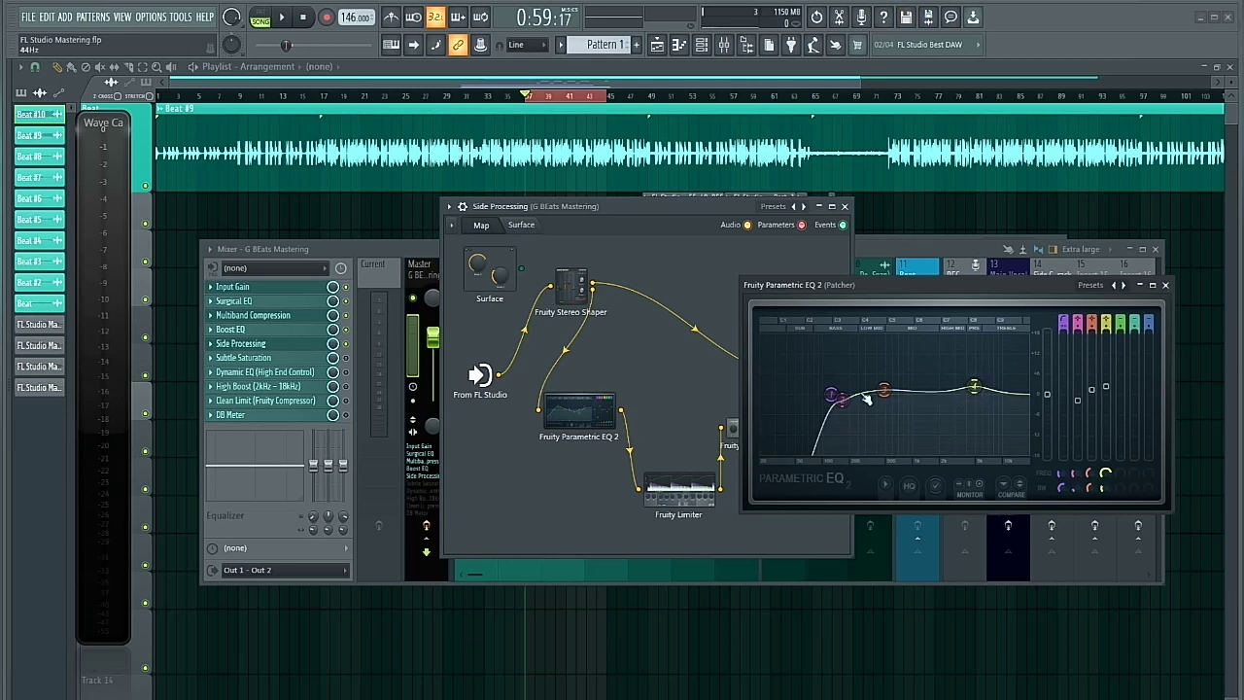
{"action": "left_click", "coordinate": [1165, 285]}
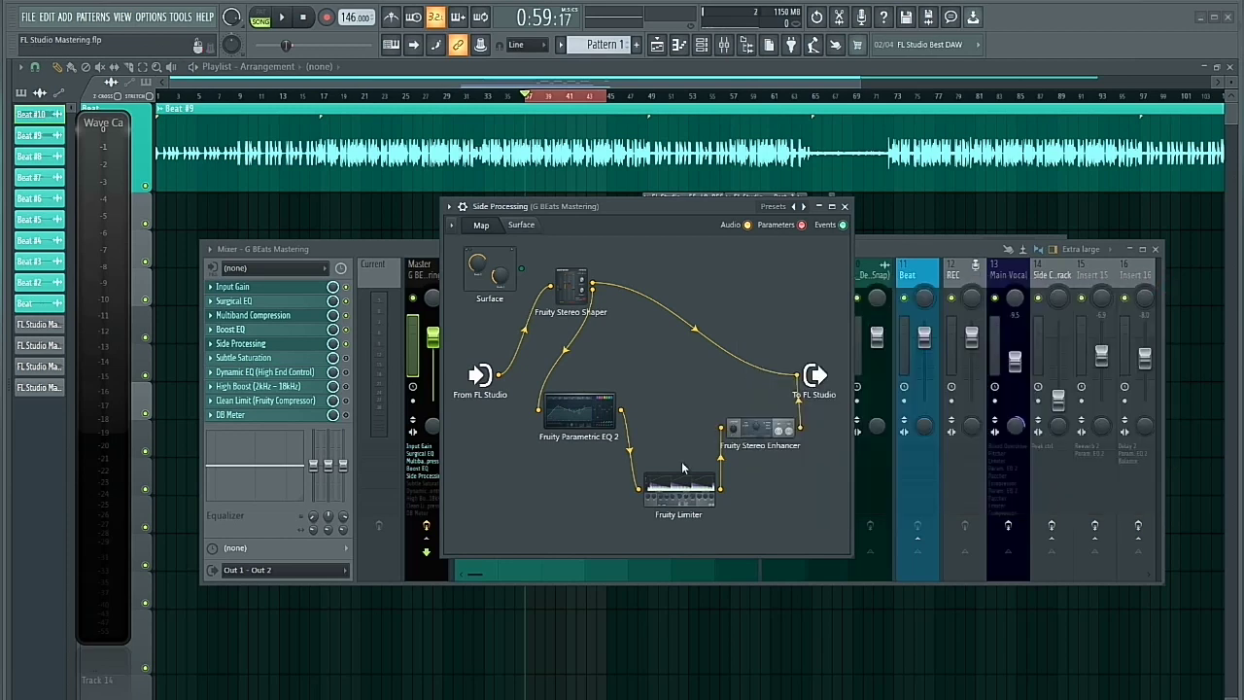
- Examine the compression curve of the Side Processing patch's Fruity Limiter during playback of the selected section, and close its window
{"action": "double_click", "coordinate": [680, 486]}
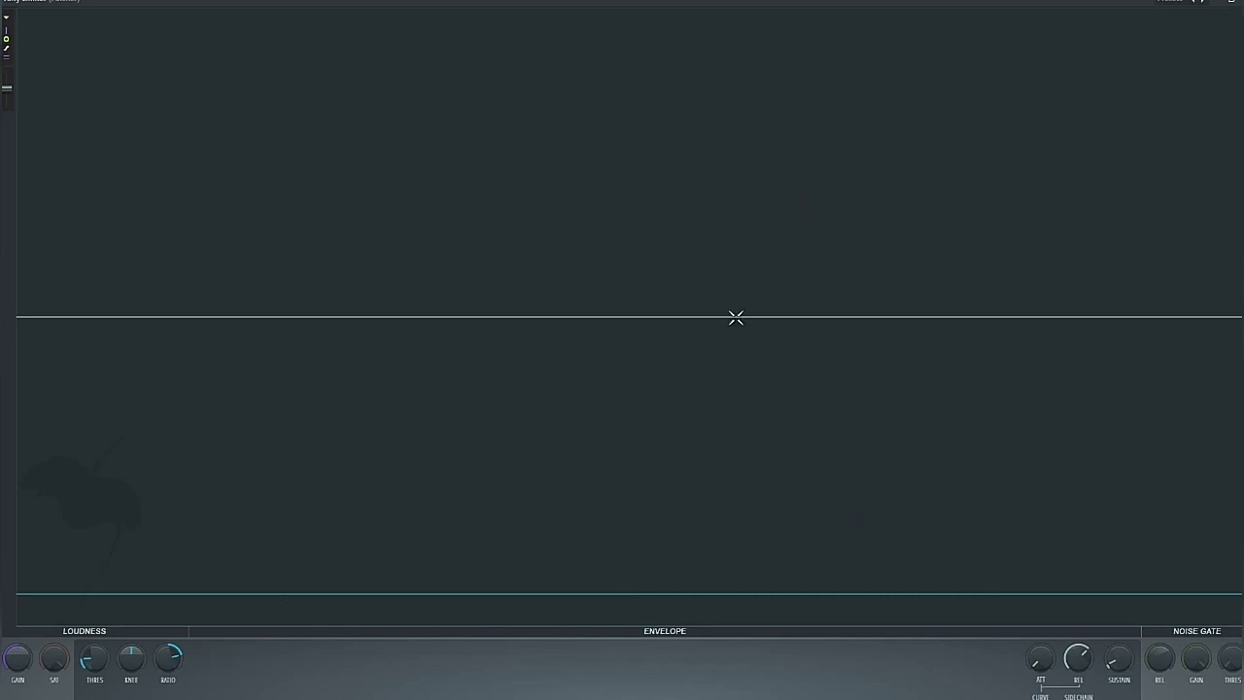
{"action": "key", "text": "space"}
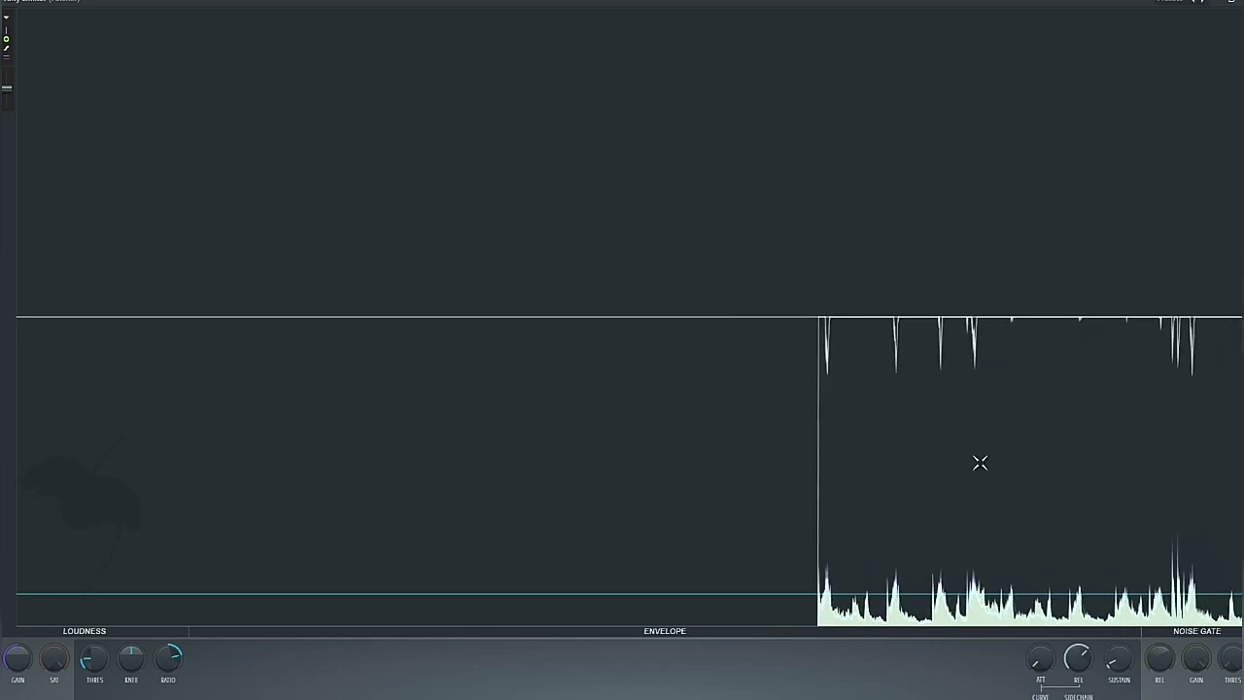
{"action": "key", "text": "space"}
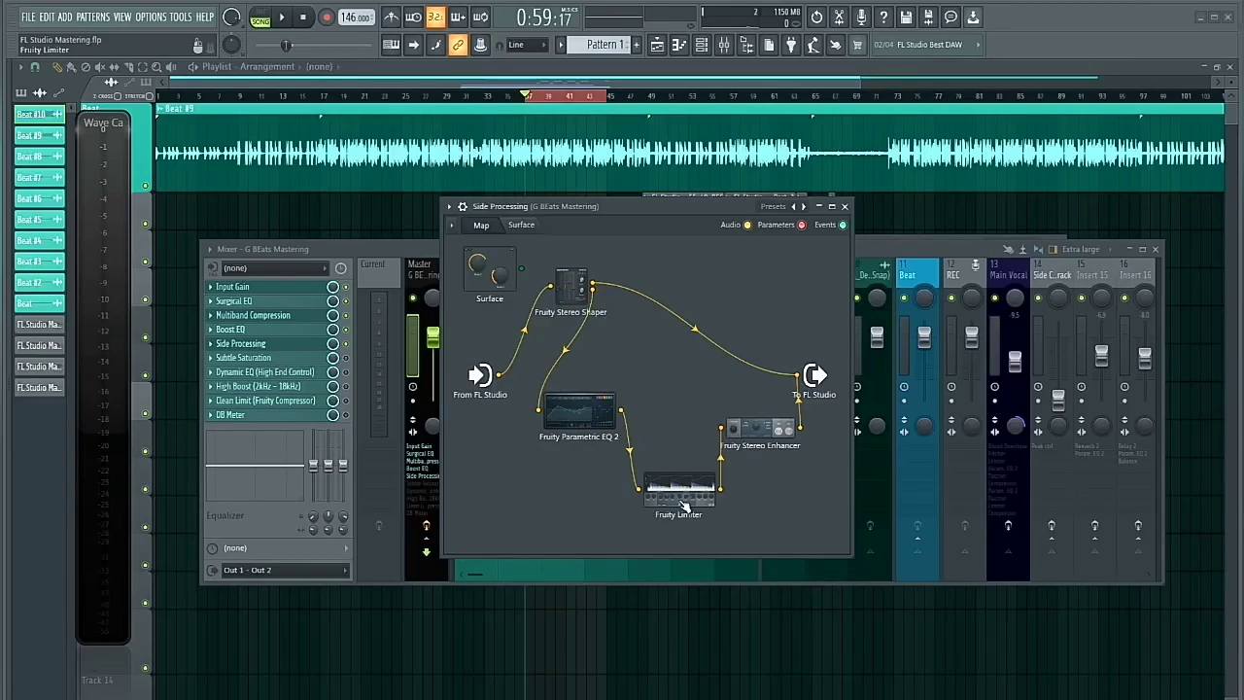
- Move the Fruity Limiter node slightly up and left in the Side Processing map, and open the Fruity Stereo Enhancer's settings below its node
{"action": "left_click_drag", "start_coordinate": [657, 488], "coordinate": [640, 476]}
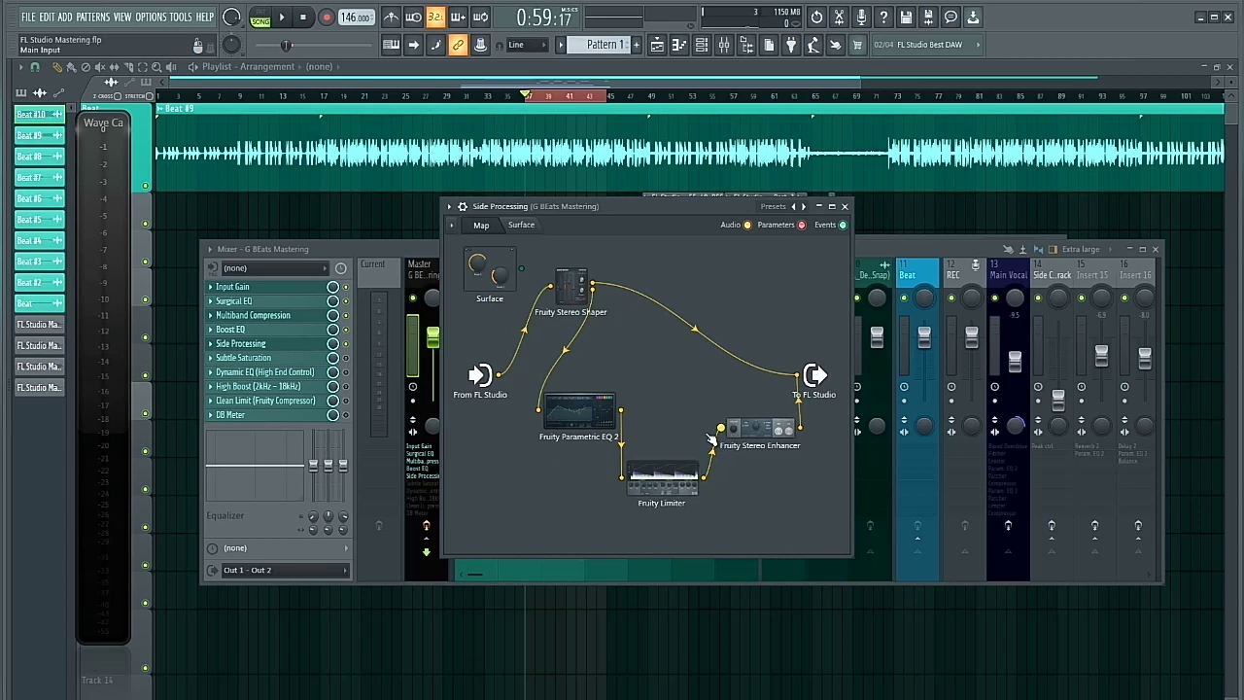
{"action": "left_click", "coordinate": [753, 442]}
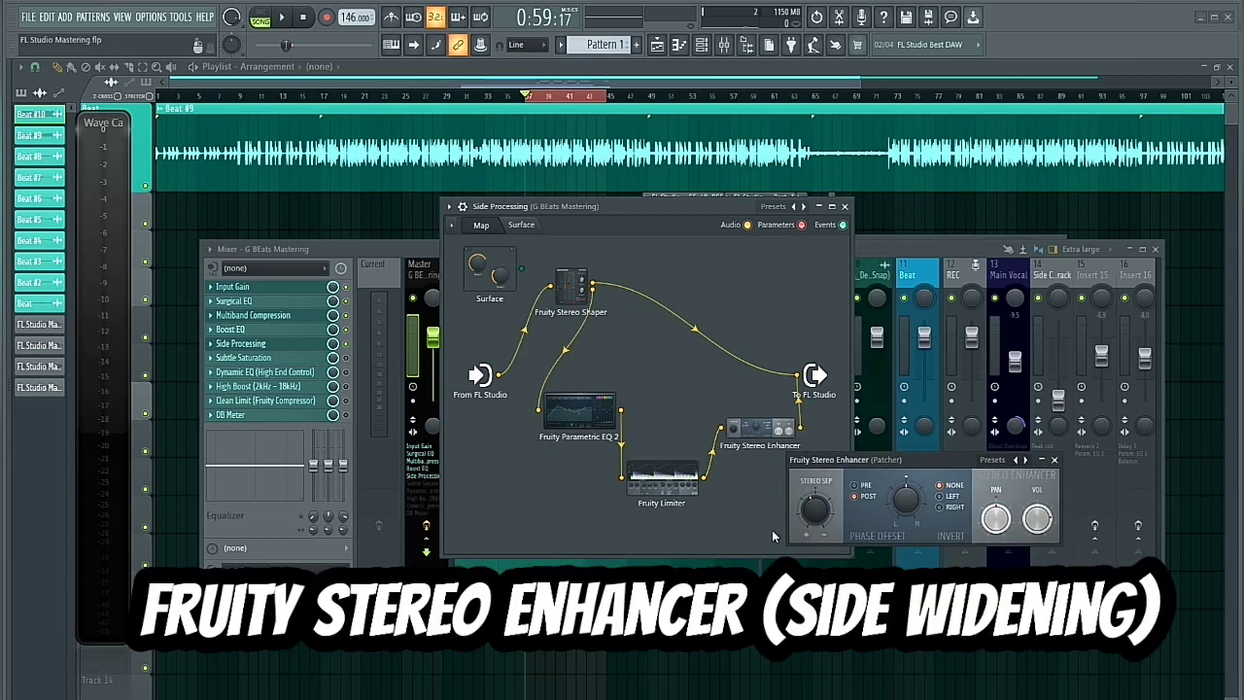
{"action": "left_click_drag", "start_coordinate": [877, 464], "coordinate": [878, 487]}
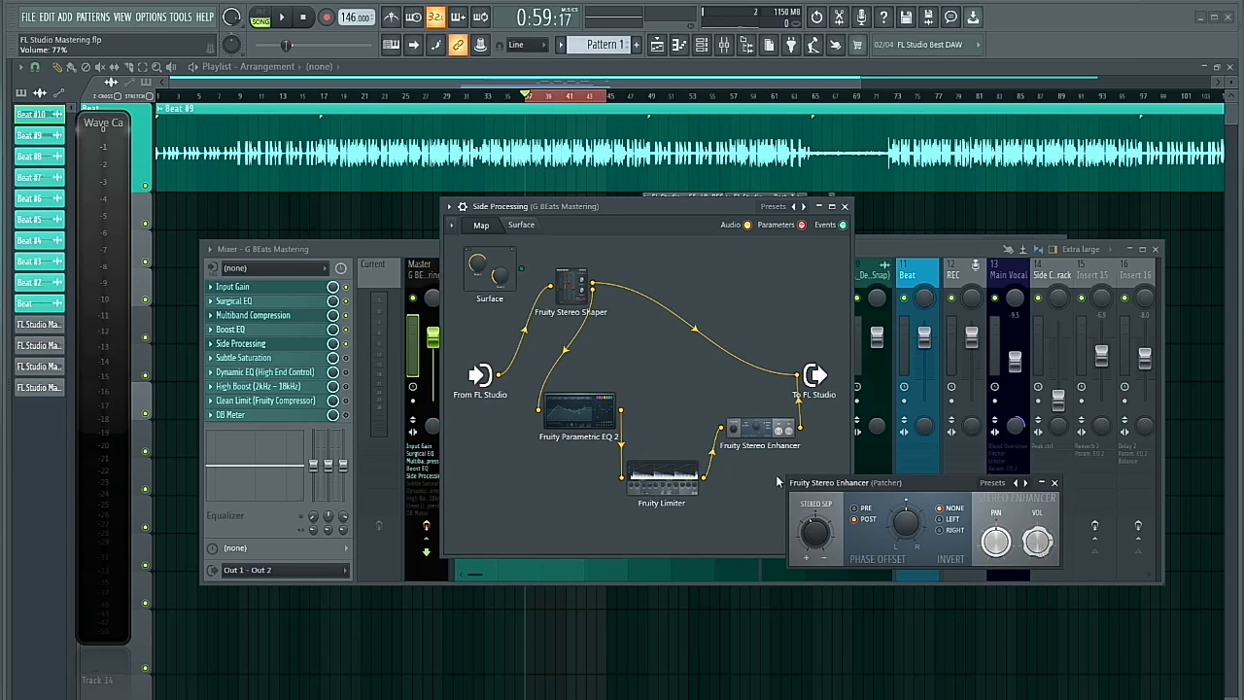
- Review the Fruity Parametric EQ 2 and Fruity Stereo Enhancer settings of the Side Processing patch, and close both windows
{"action": "double_click", "coordinate": [564, 419]}
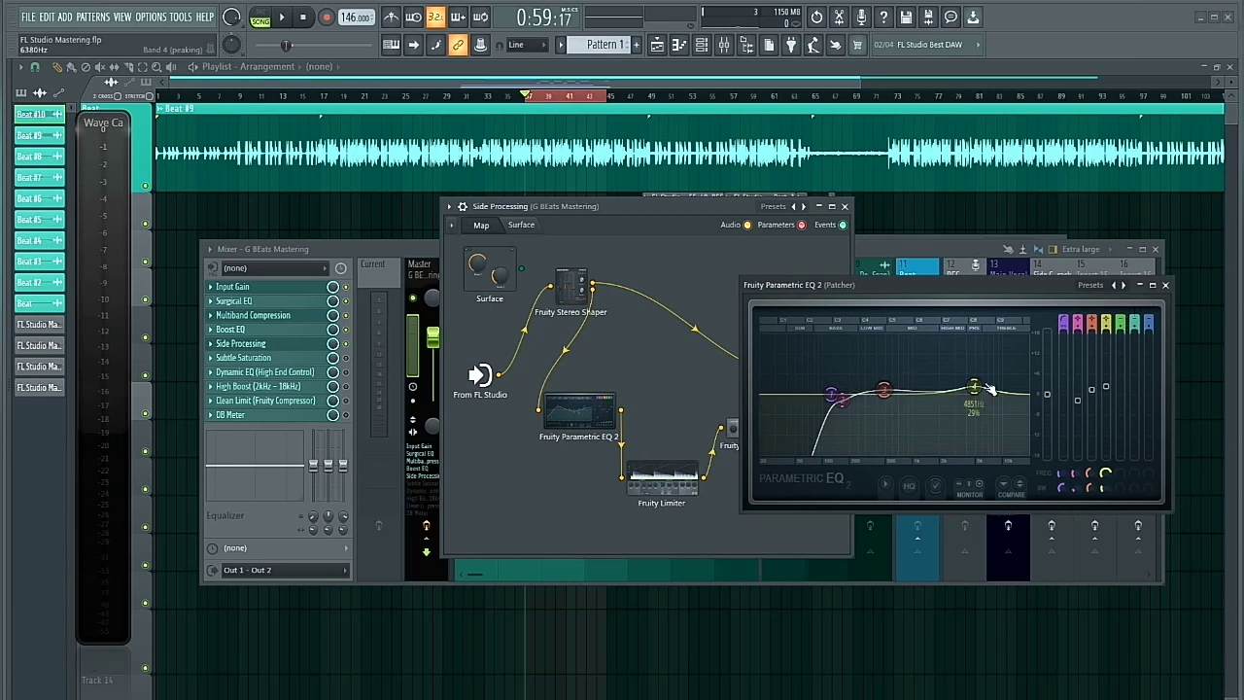
{"action": "left_click", "coordinate": [1166, 286]}
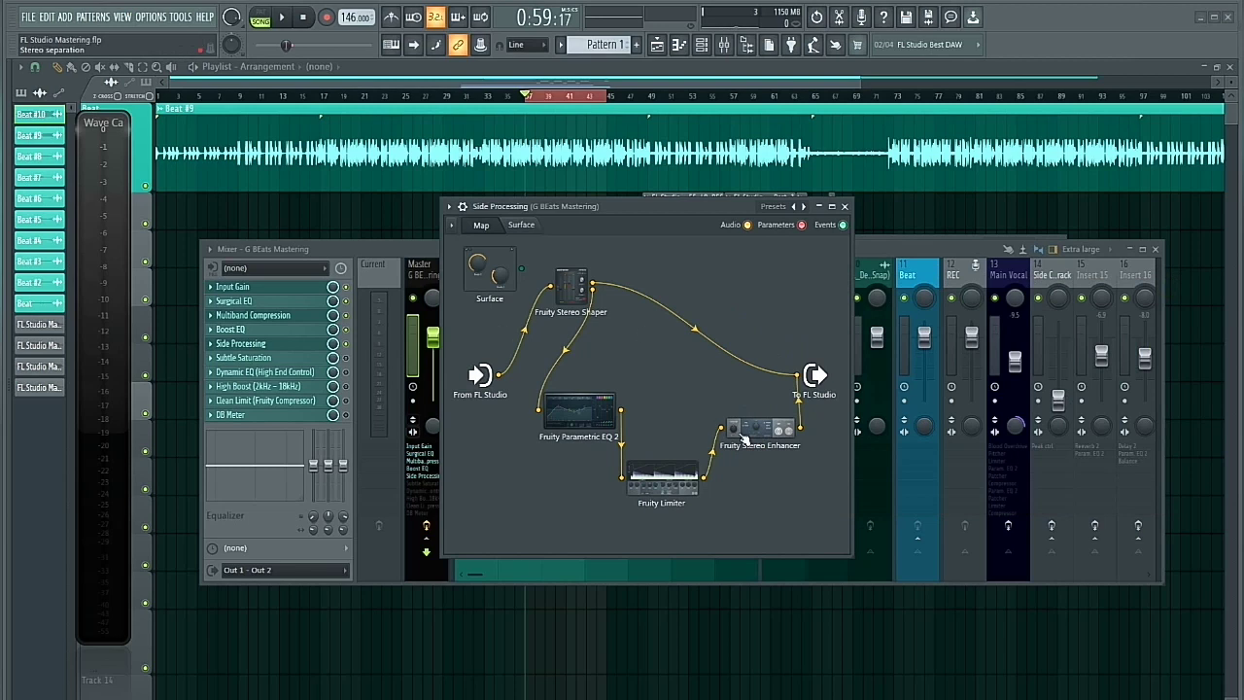
{"action": "left_click", "coordinate": [763, 429]}
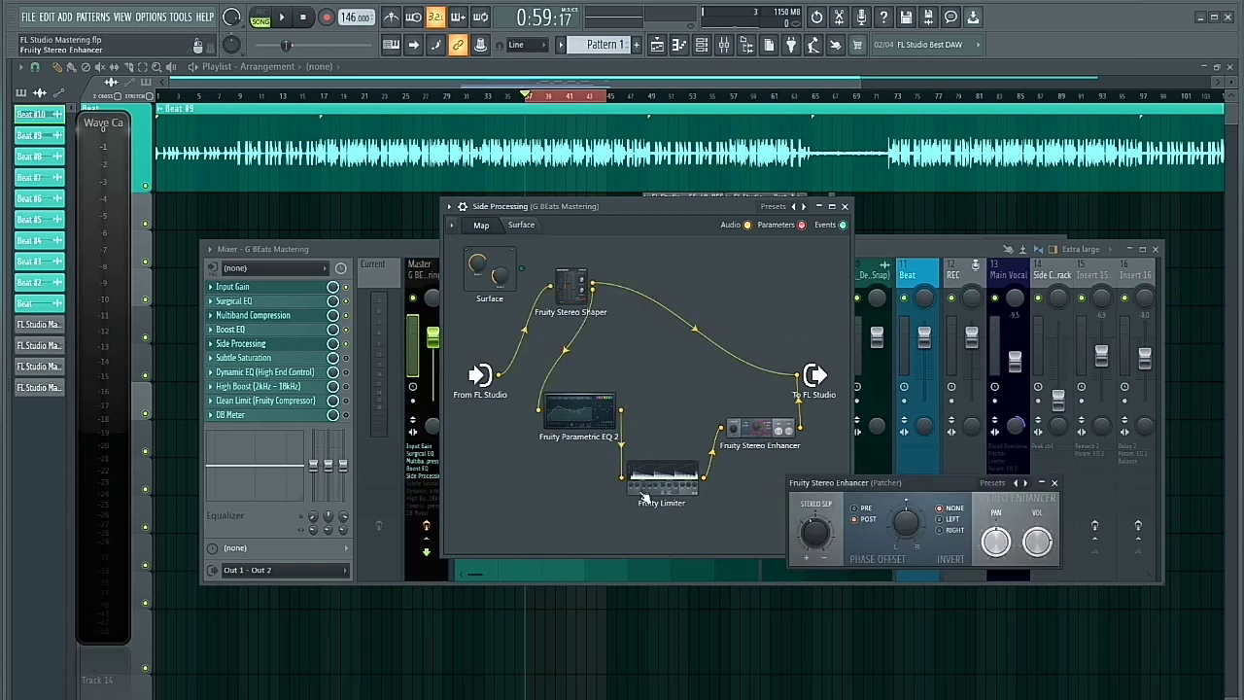
{"action": "left_click", "coordinate": [1053, 482]}
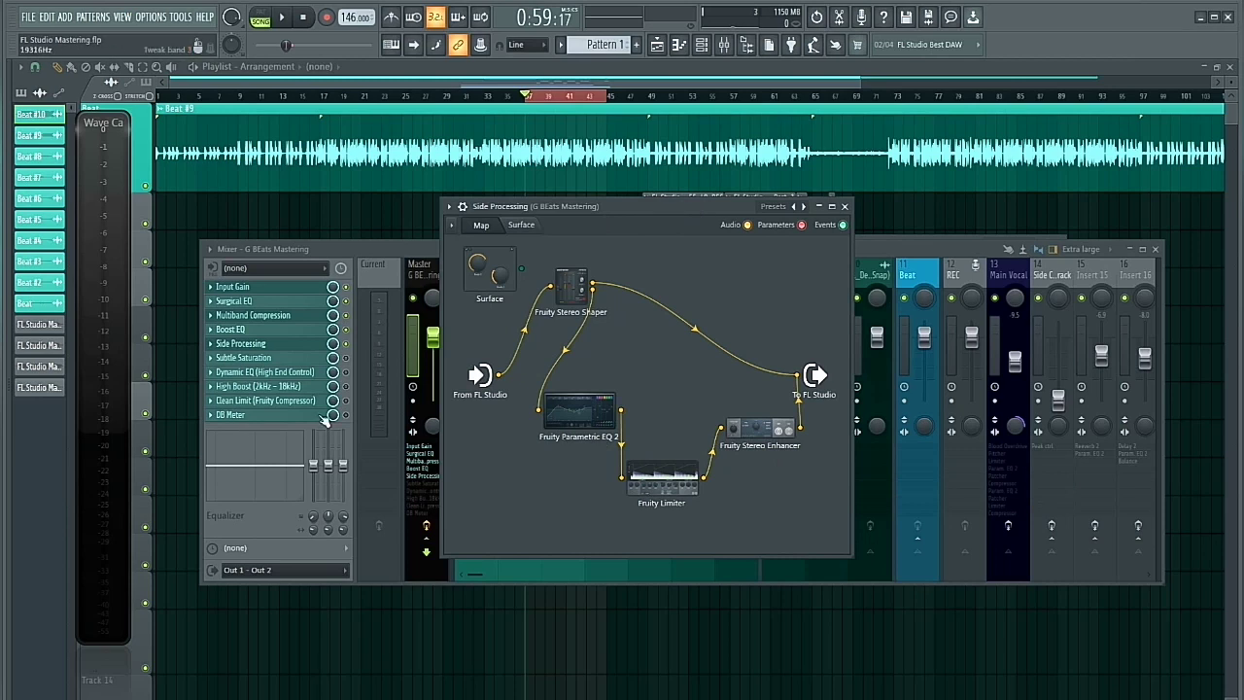
- Compare playback of the selected section with Side Processing bypassed and enabled
{"action": "left_click", "coordinate": [351, 355]}
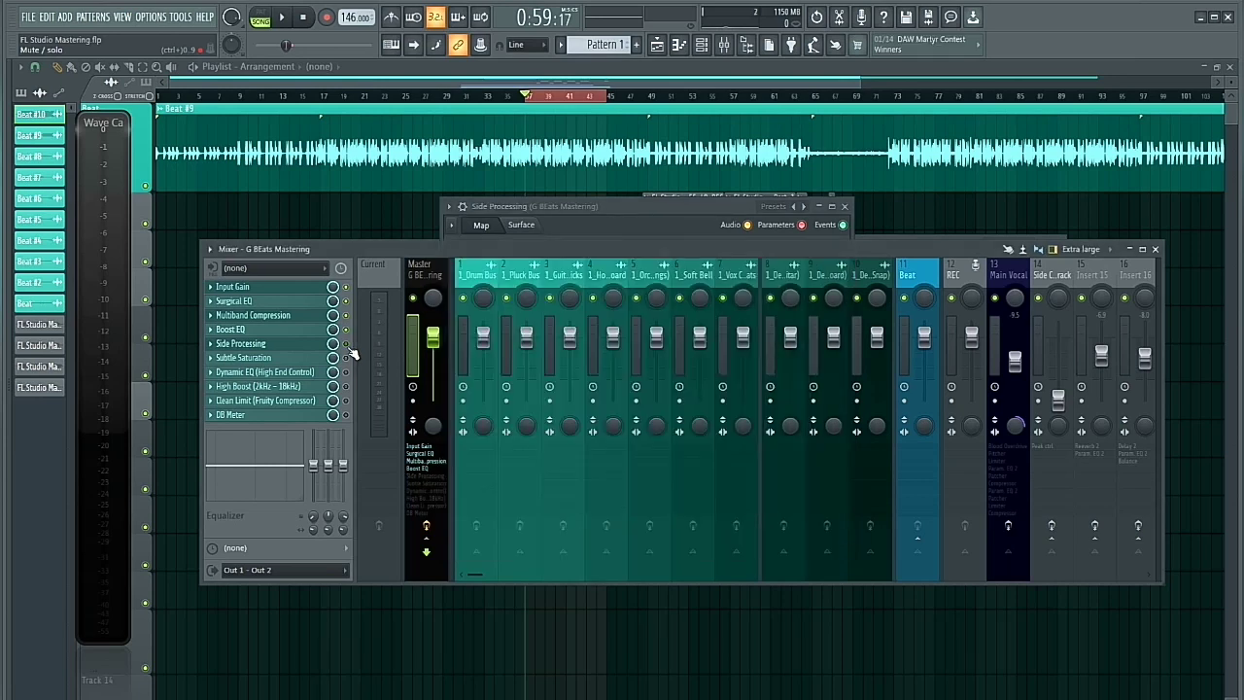
{"action": "key", "text": "space"}
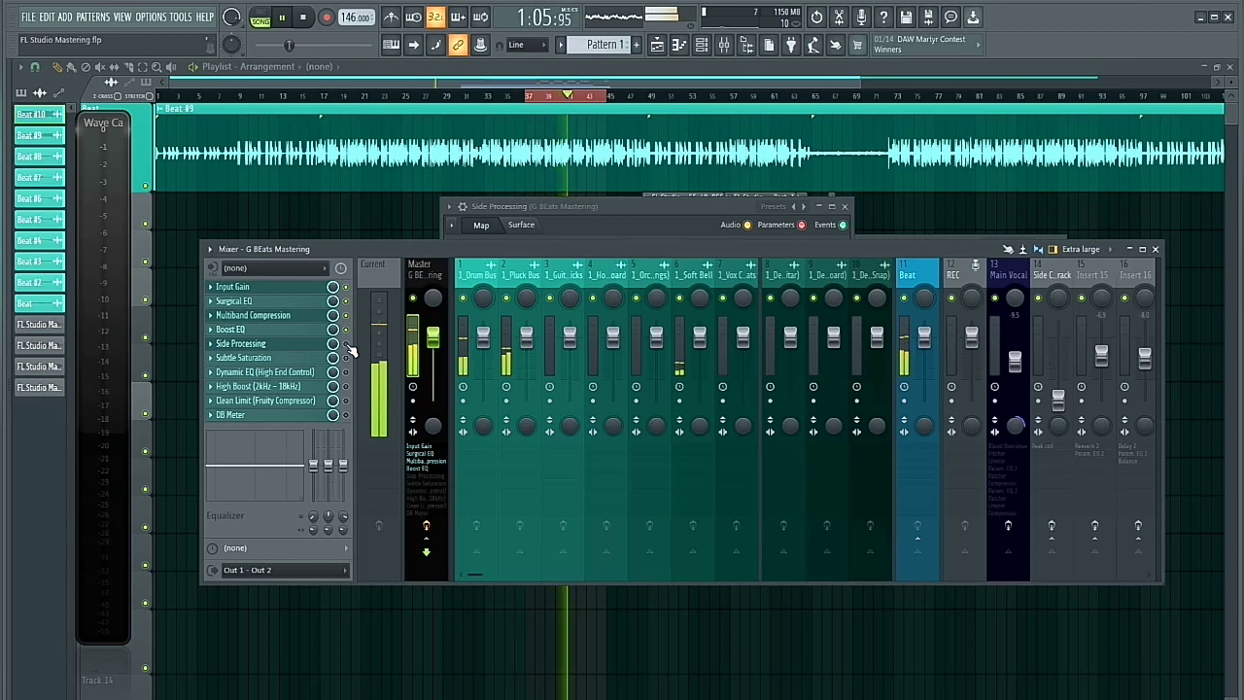
{"action": "key", "text": "space"}
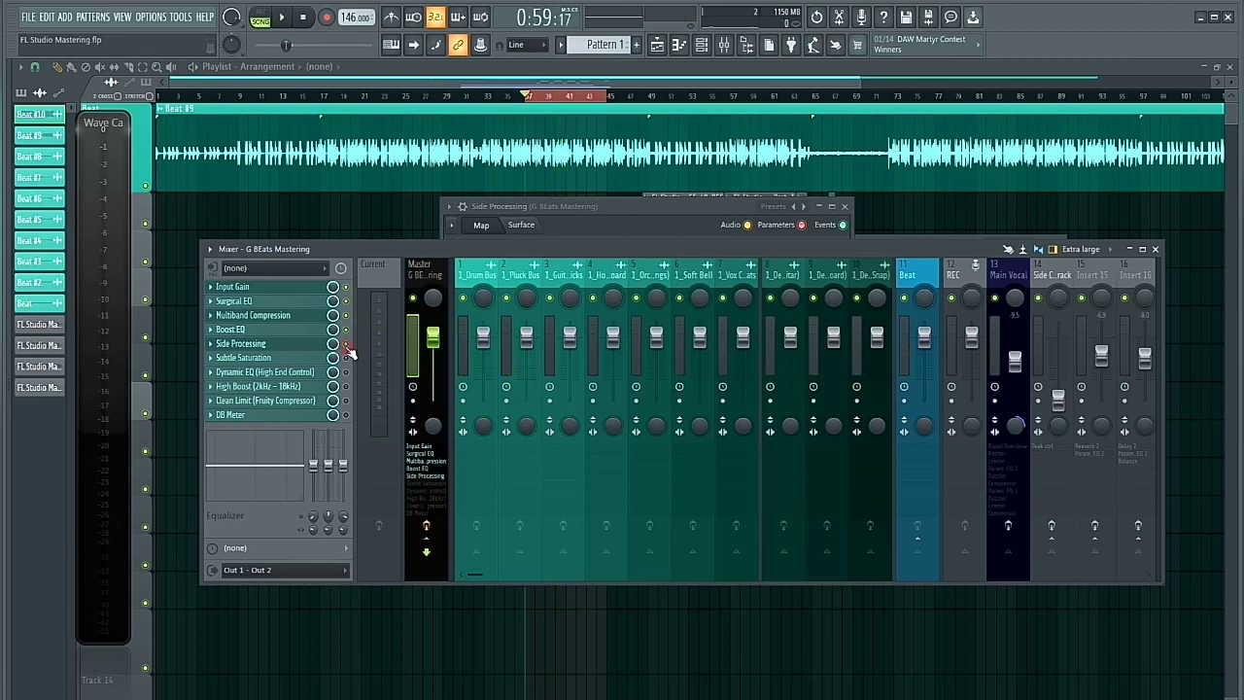
{"action": "key", "text": "space"}
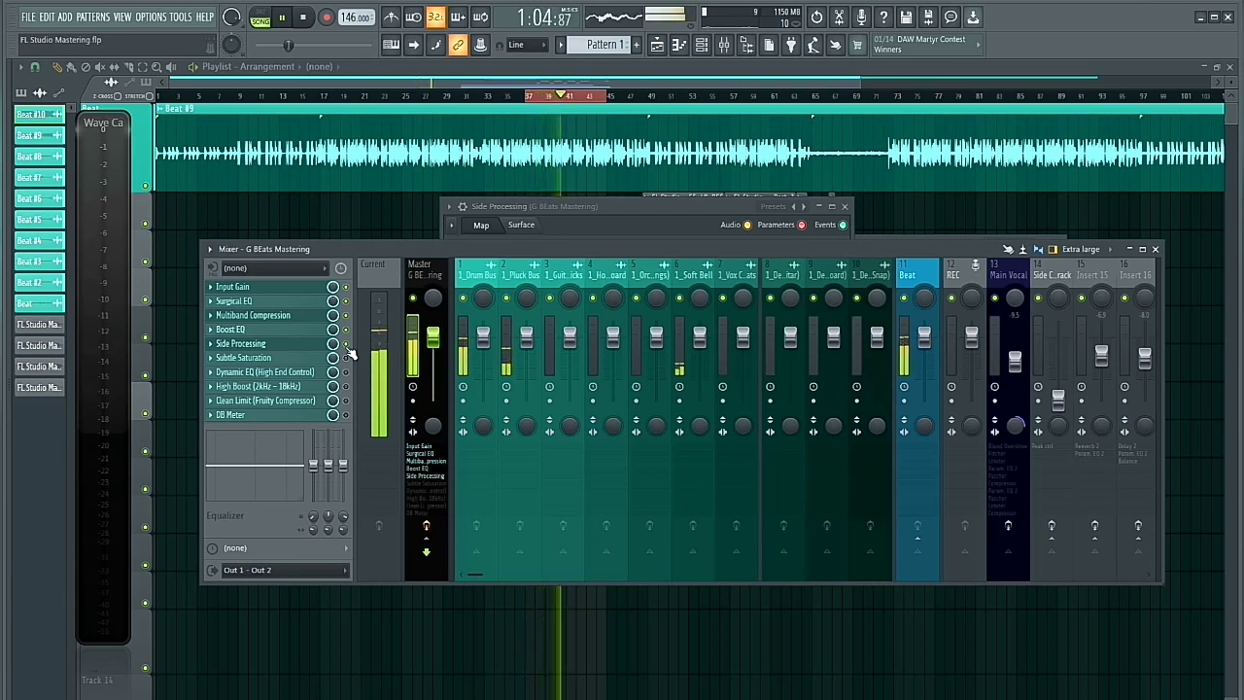
{"action": "key", "text": "space"}
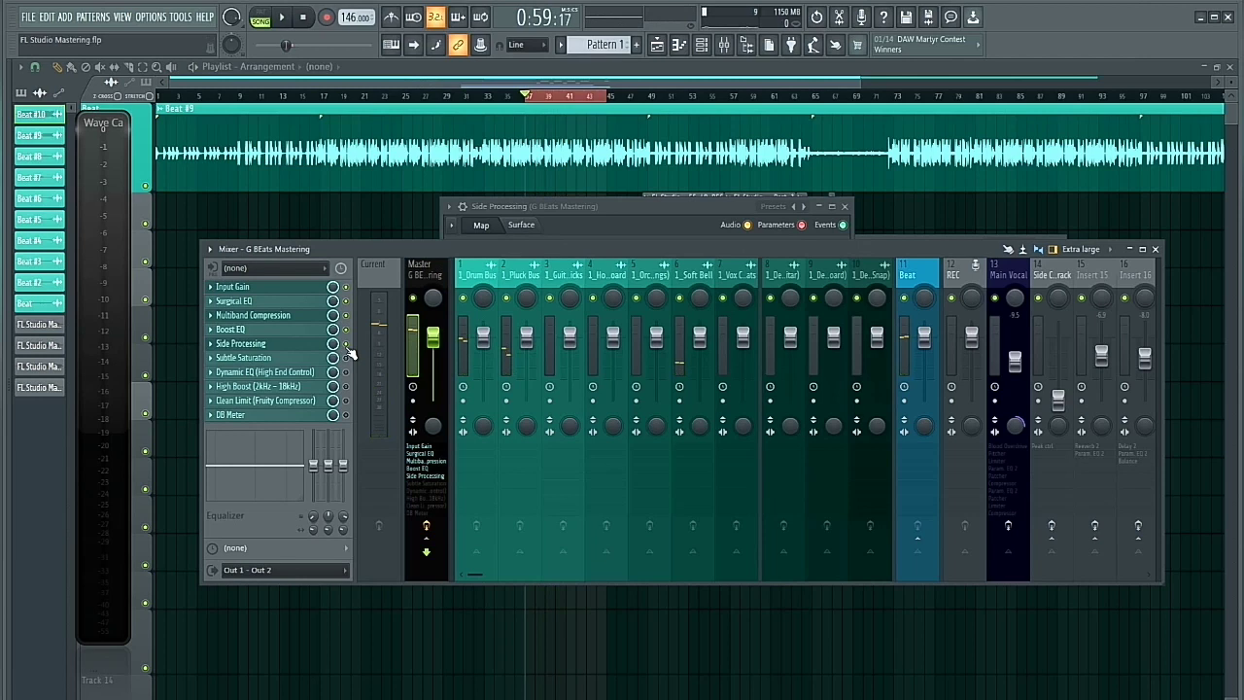
- Enable Subtle Saturation on the Master track and open its Waveshaper settings to inspect the curve and mix
{"action": "left_click", "coordinate": [262, 358]}
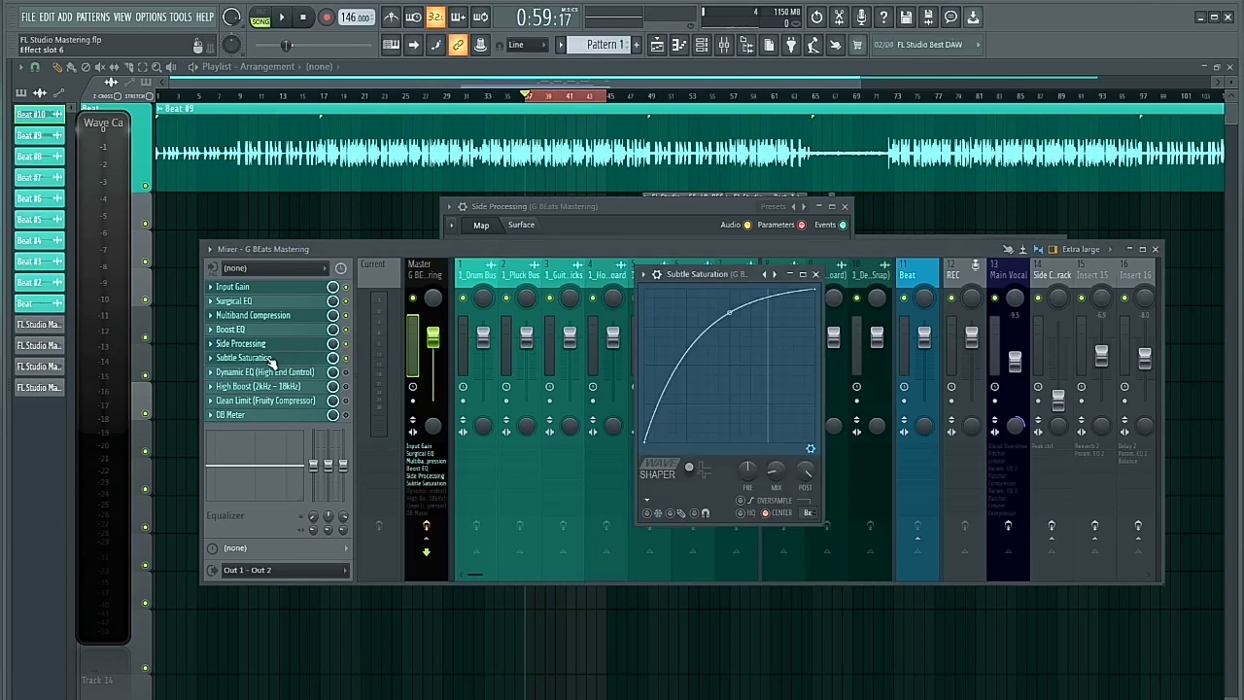
{"action": "left_click_drag", "start_coordinate": [649, 274], "coordinate": [551, 226]}
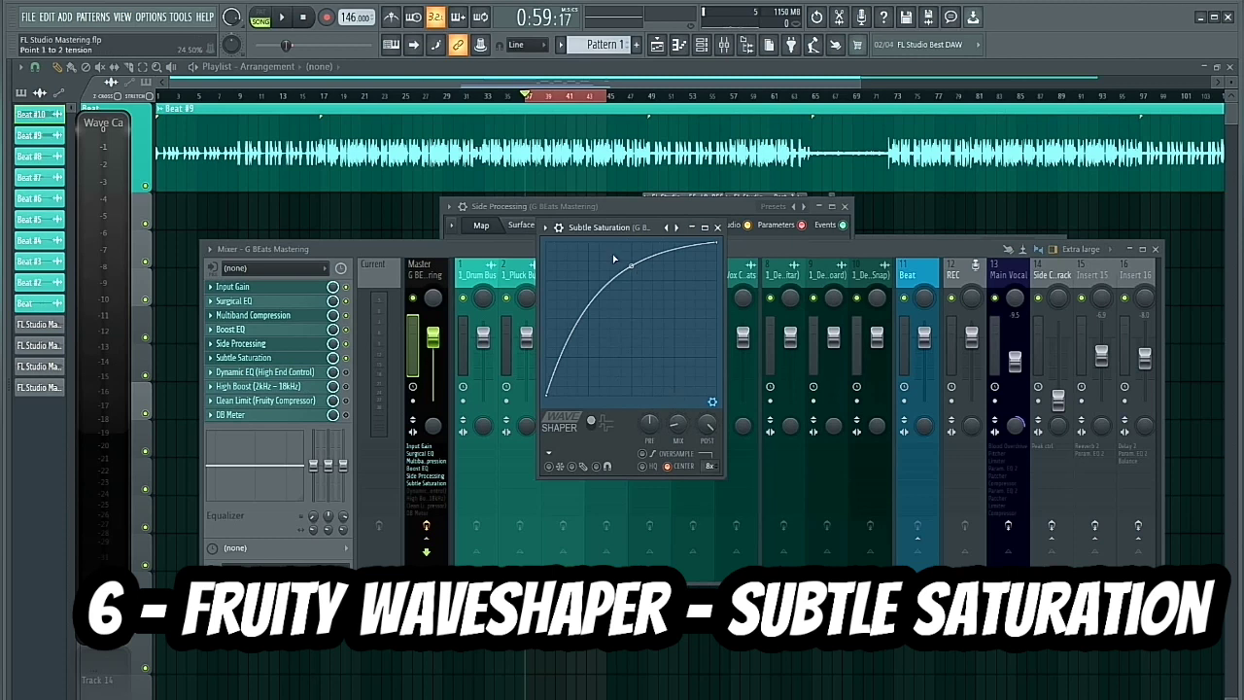
{"action": "left_click_drag", "start_coordinate": [607, 227], "coordinate": [613, 265]}
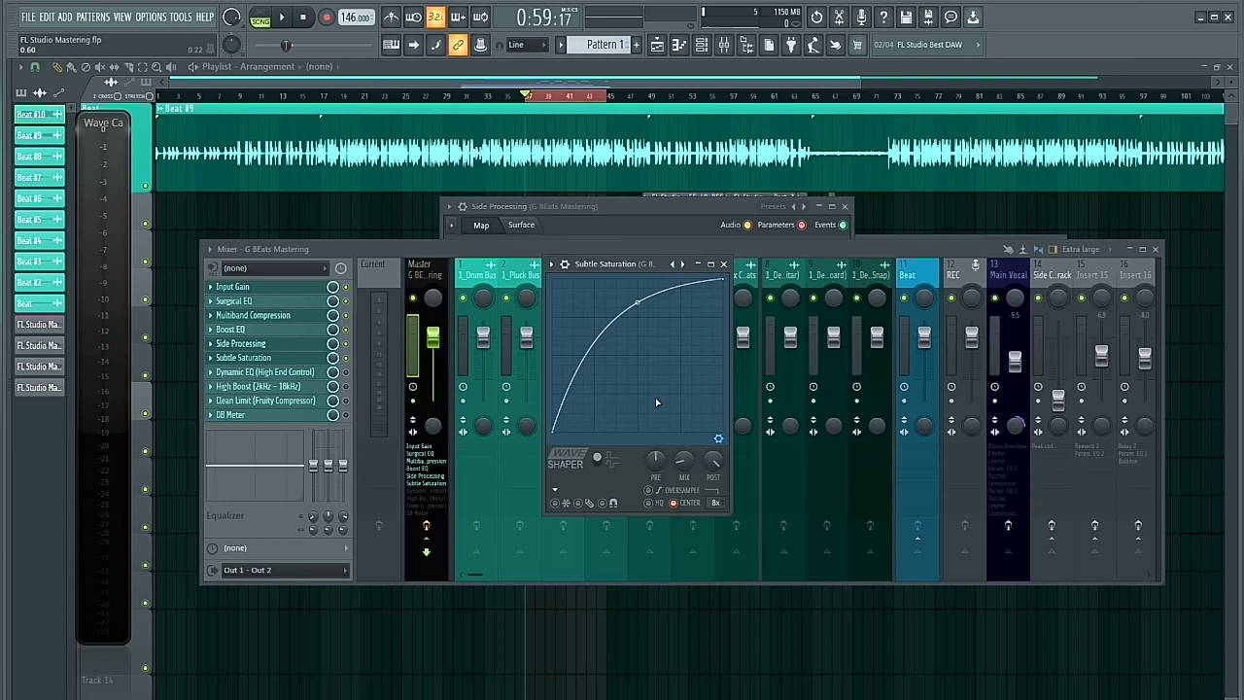
- Compare playback of the selected section with Subtle Saturation bypassed and enabled, leaving the effect enabled
{"action": "left_click", "coordinate": [346, 358]}
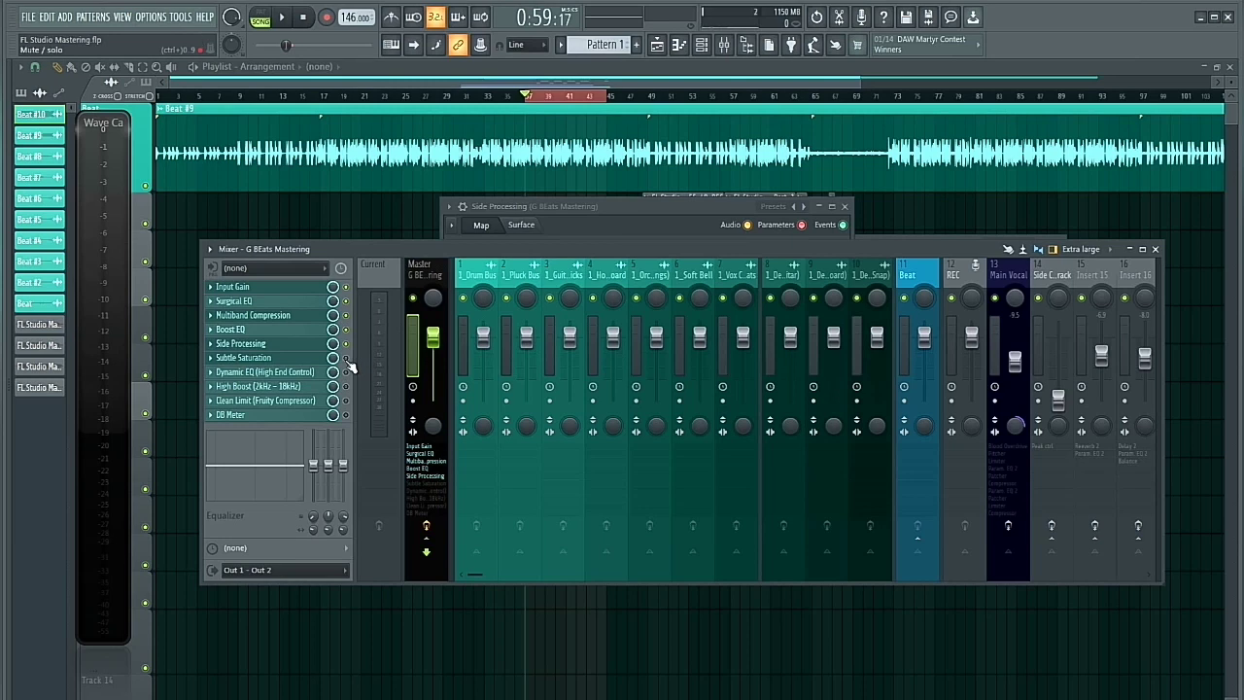
{"action": "key", "text": "space"}
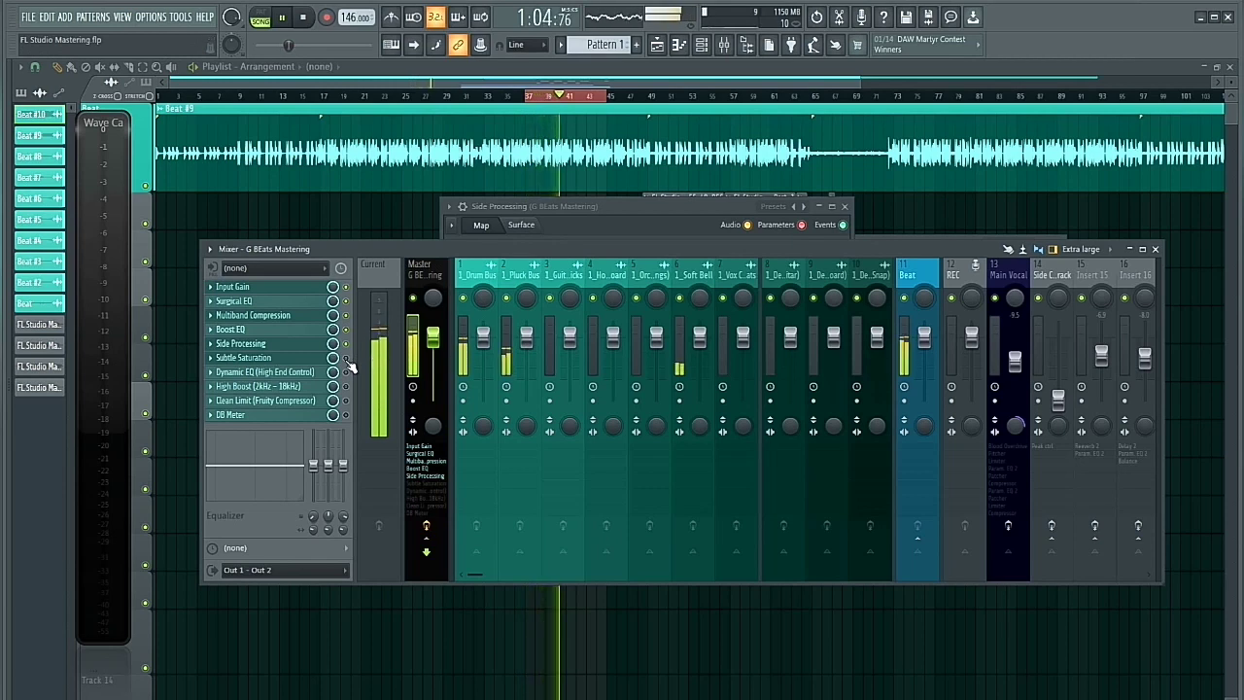
{"action": "key", "text": "space"}
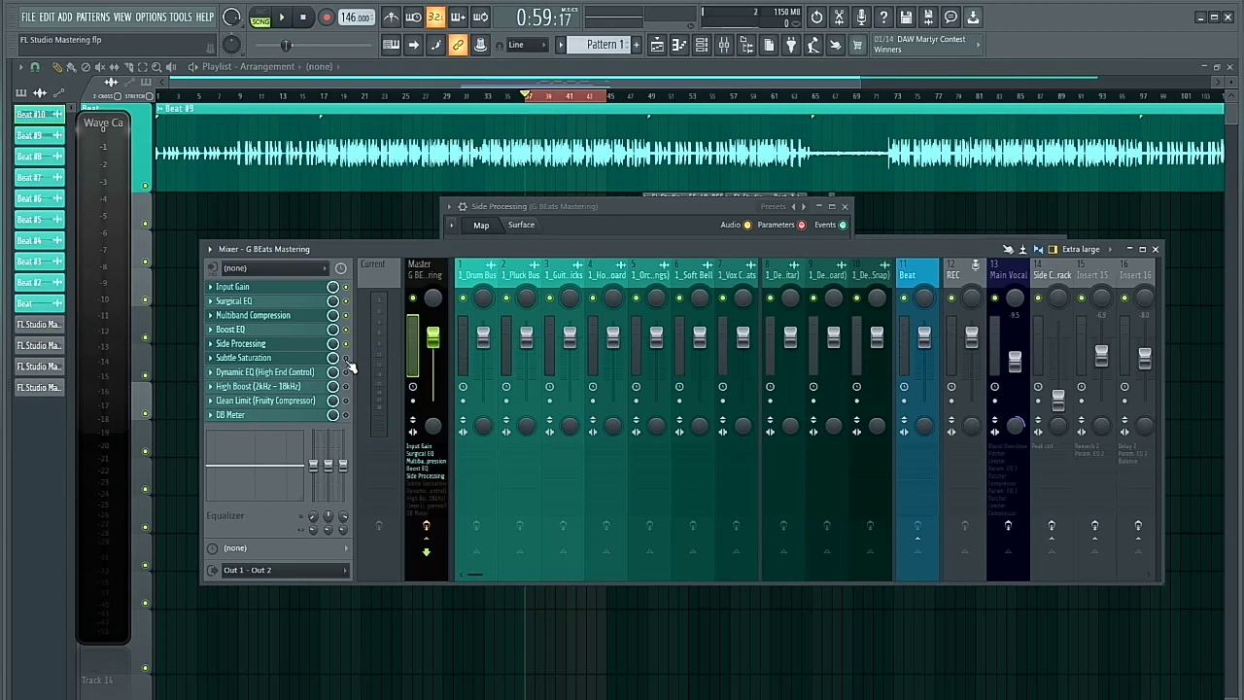
{"action": "key", "text": "space"}
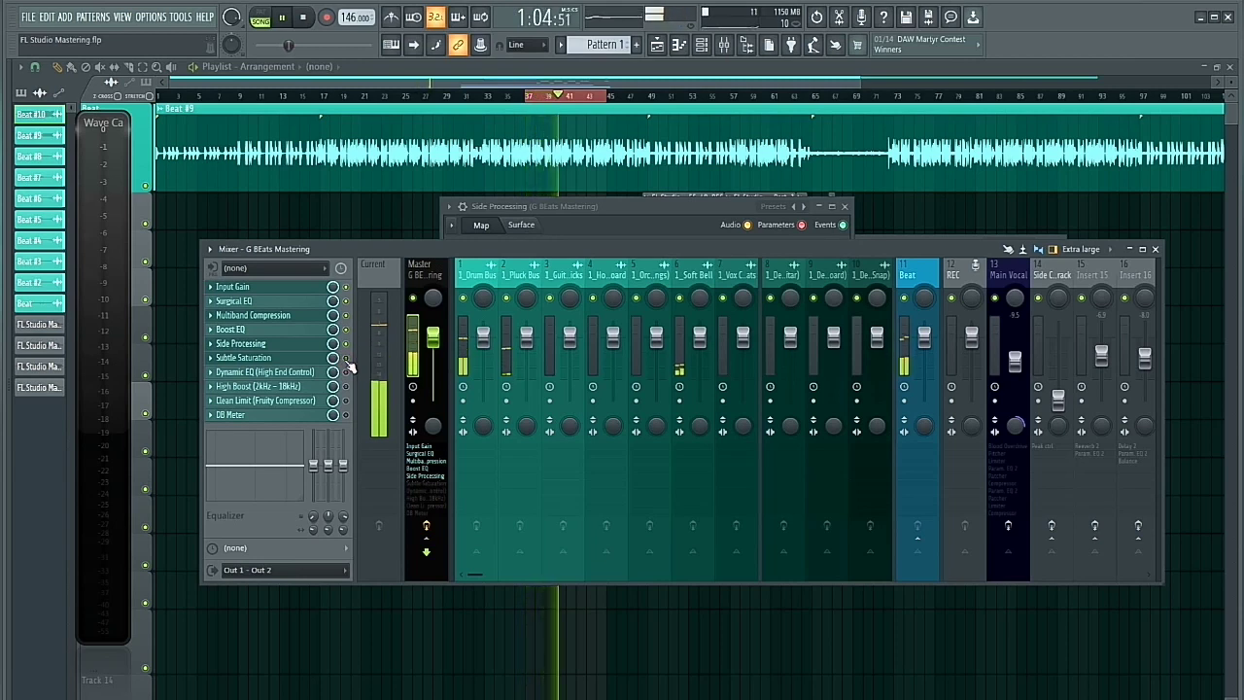
{"action": "left_click", "coordinate": [346, 358]}
{"action": "left_click", "coordinate": [345, 359]}
{"action": "left_click", "coordinate": [345, 359]}
{"action": "key", "text": "space"}
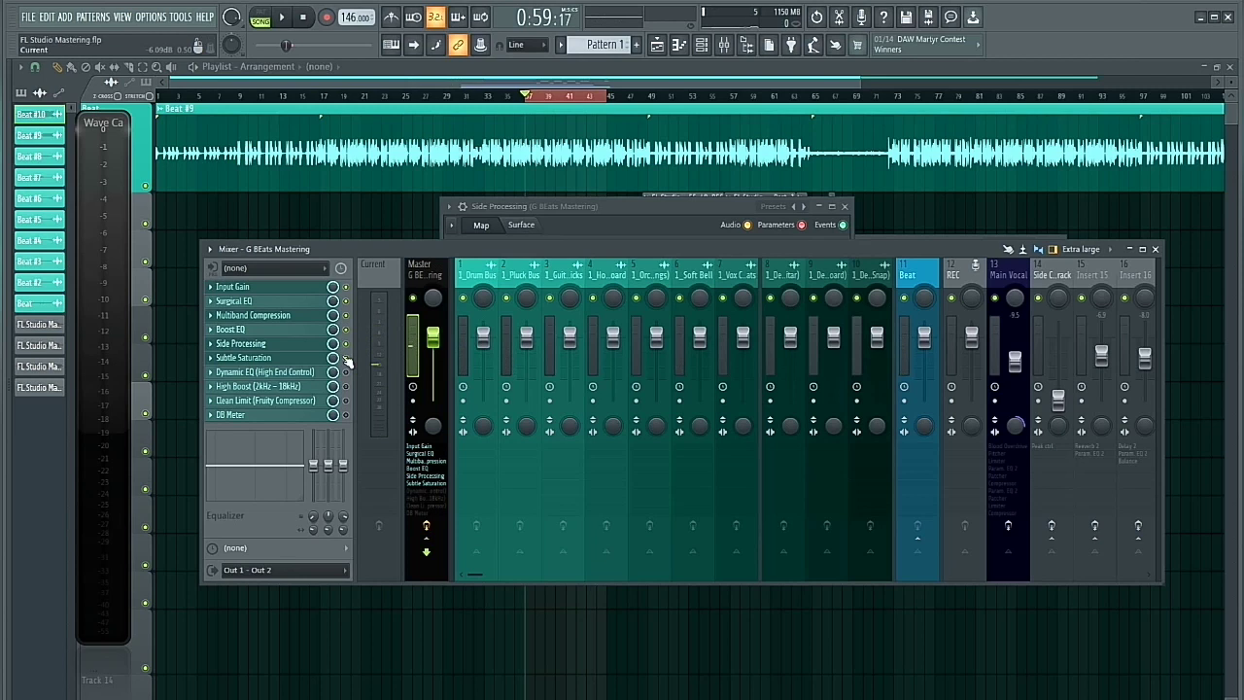
- Enable the Dynamic EQ (High End Control) on the Master track and open its Patcher map
{"action": "left_click", "coordinate": [347, 373]}
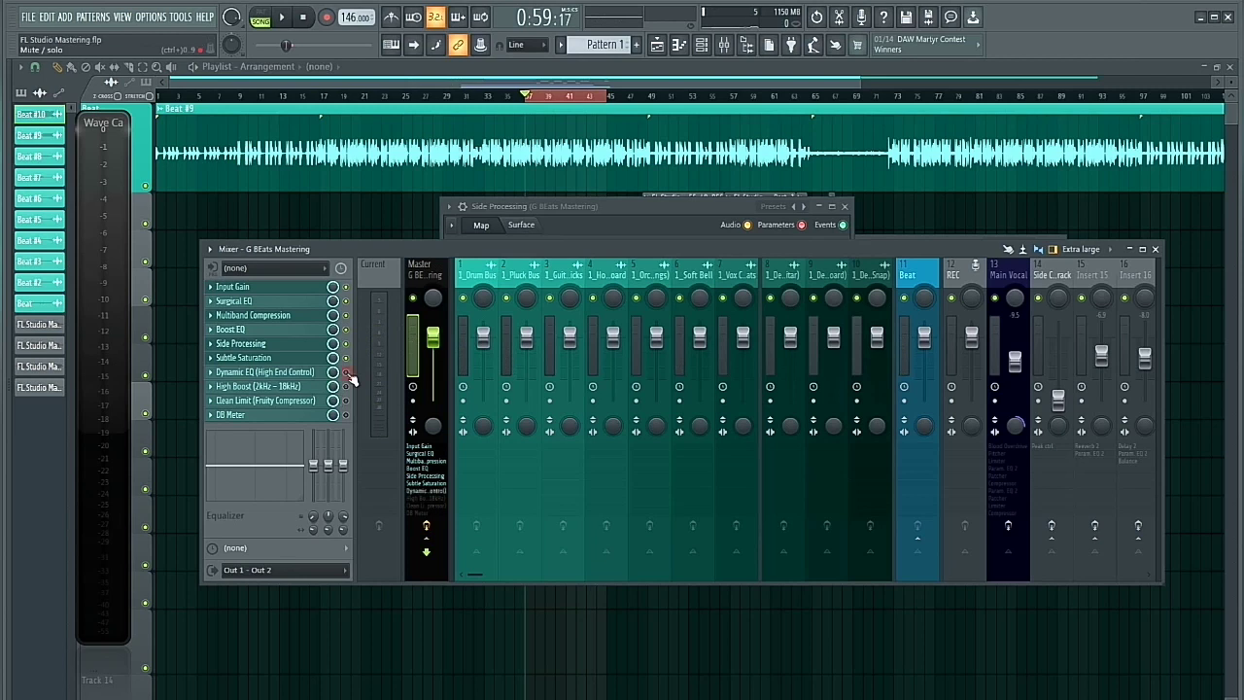
{"action": "left_click", "coordinate": [272, 372]}
{"action": "left_click_drag", "start_coordinate": [697, 182], "coordinate": [635, 219]}
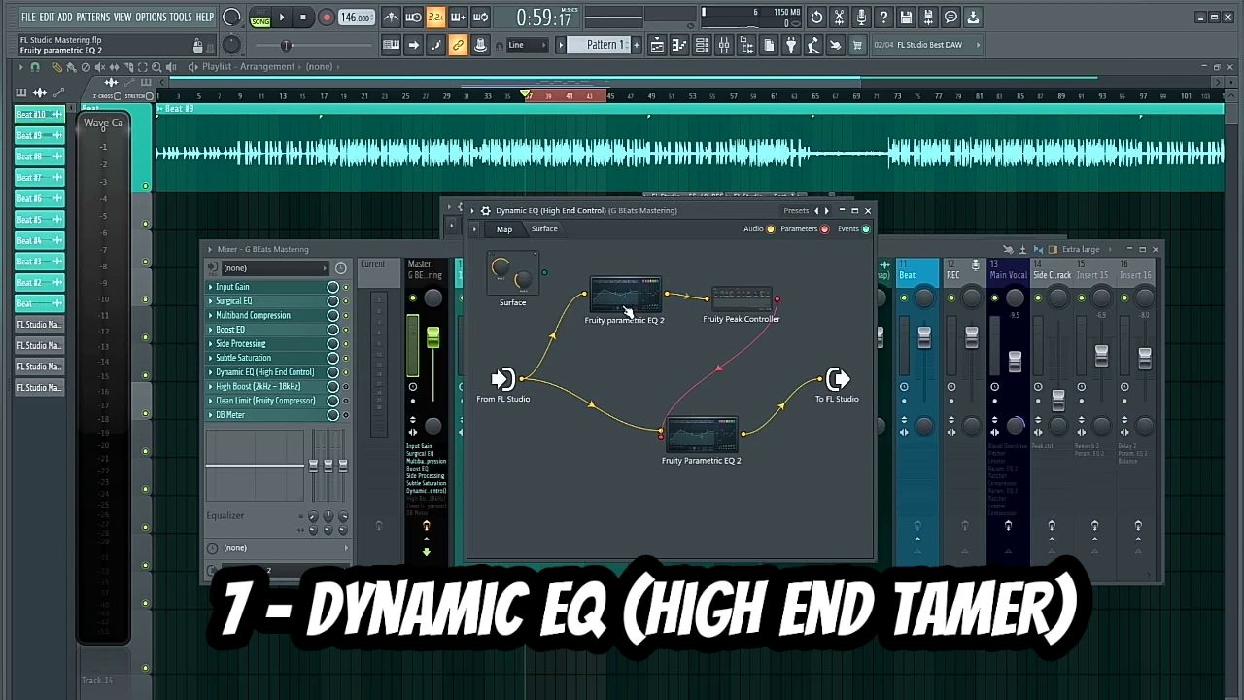
- Open the Fruity Parametric EQ 2 controlled by the peak controller, watch its high-shelf band during playback, and close it
{"action": "left_click", "coordinate": [715, 439]}
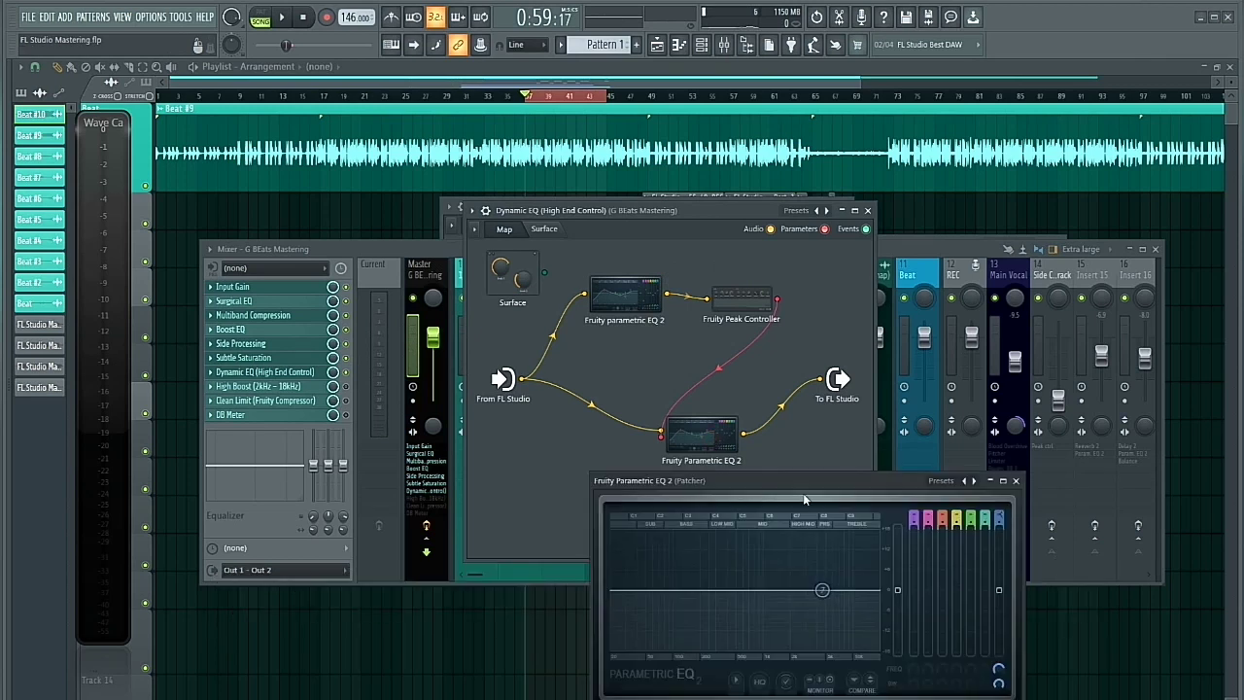
{"action": "left_click_drag", "start_coordinate": [791, 485], "coordinate": [702, 319]}
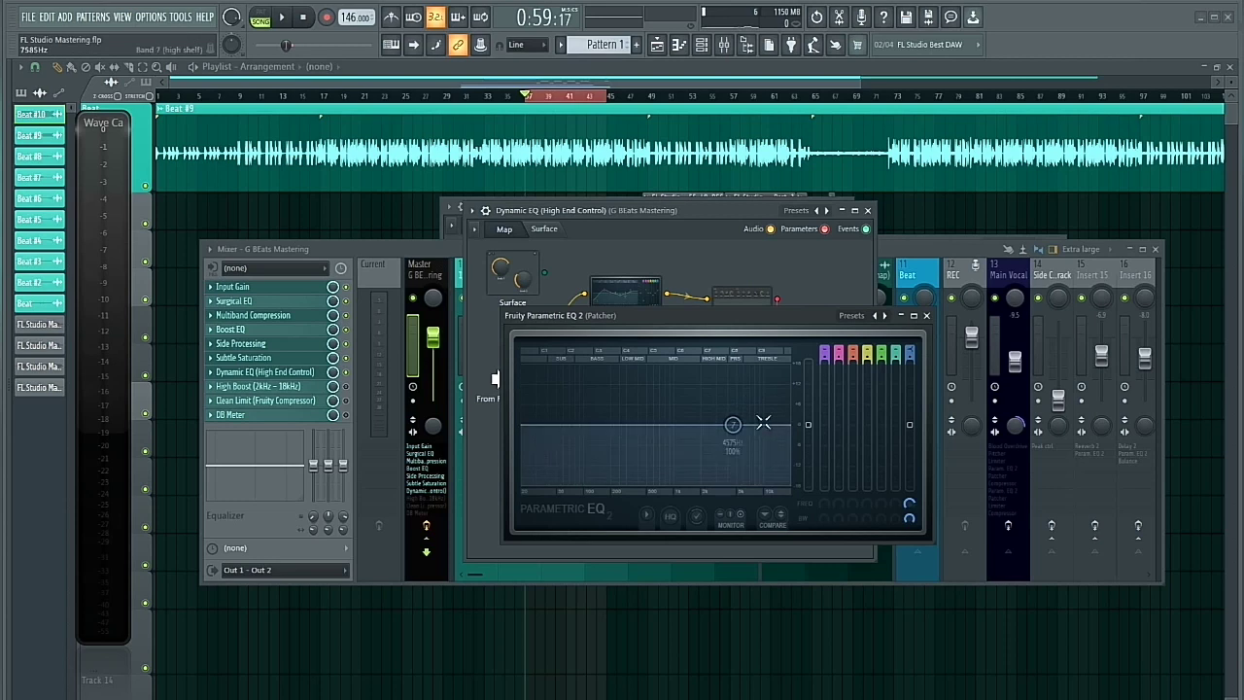
{"action": "left_click_drag", "start_coordinate": [667, 320], "coordinate": [797, 339]}
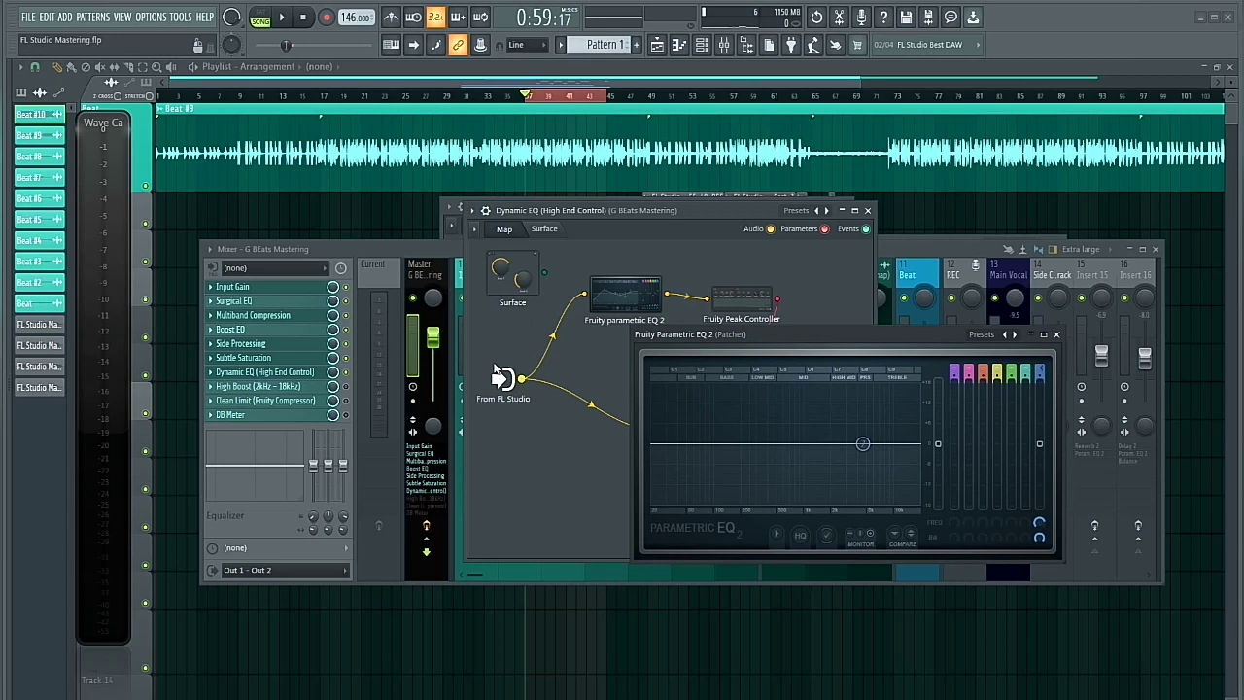
{"action": "key", "text": "space"}
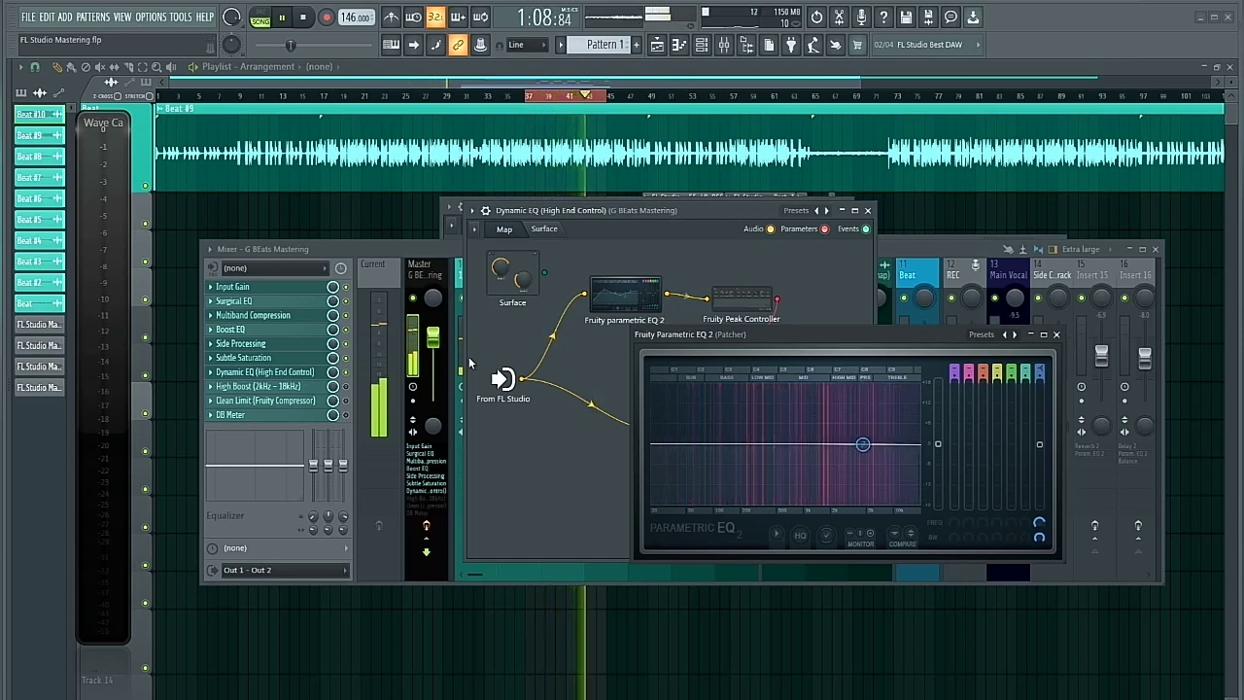
{"action": "key", "text": "space"}
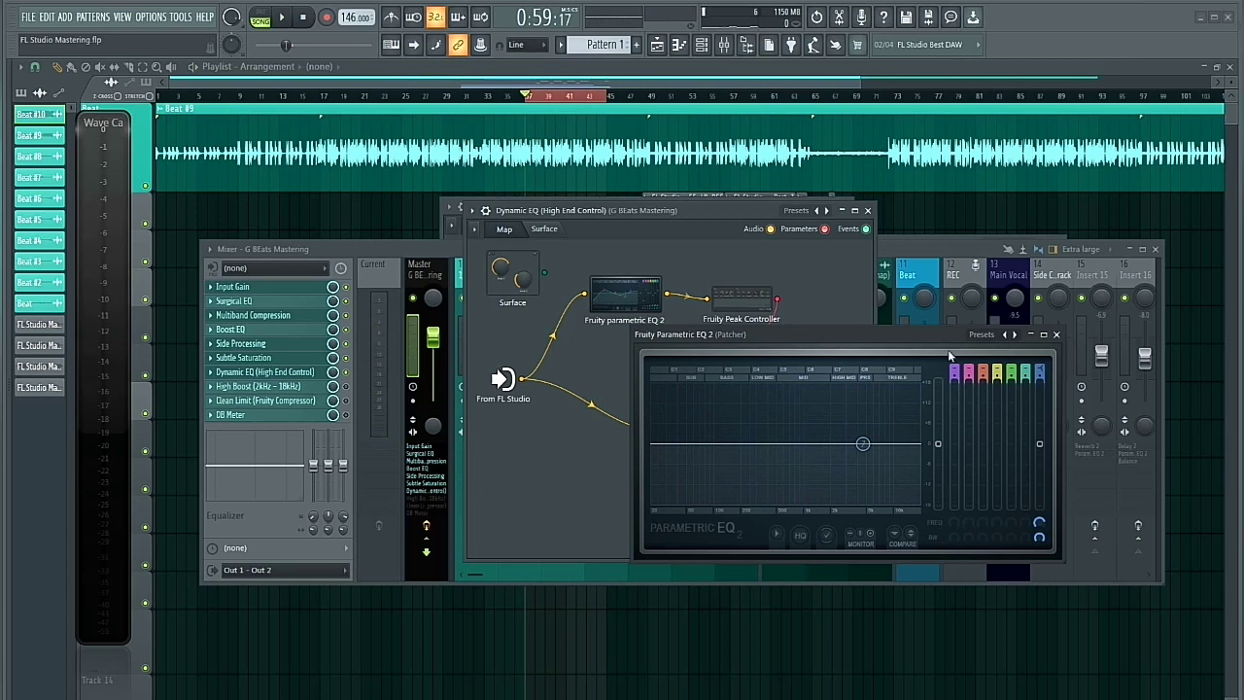
{"action": "left_click", "coordinate": [1056, 334]}
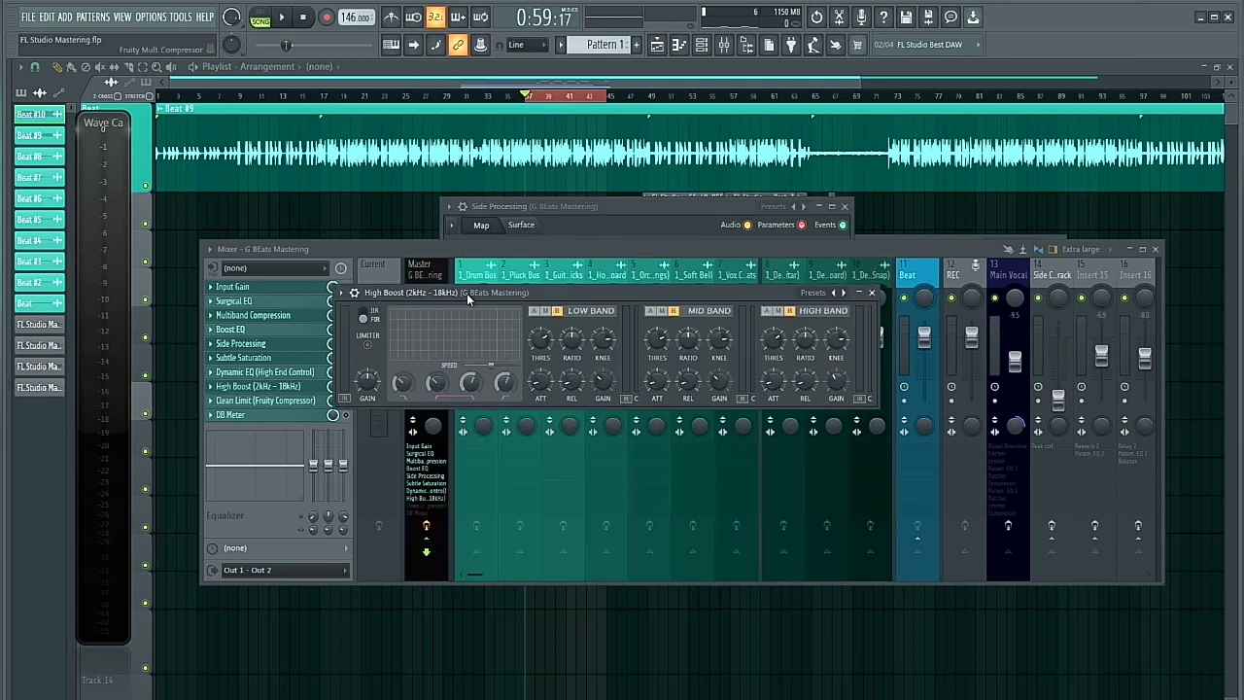
- Examine the band settings of the High Boost (2kHz - 18kHz) multiband compressor on the Master track and close its window
{"action": "left_click_drag", "start_coordinate": [466, 292], "coordinate": [540, 277]}
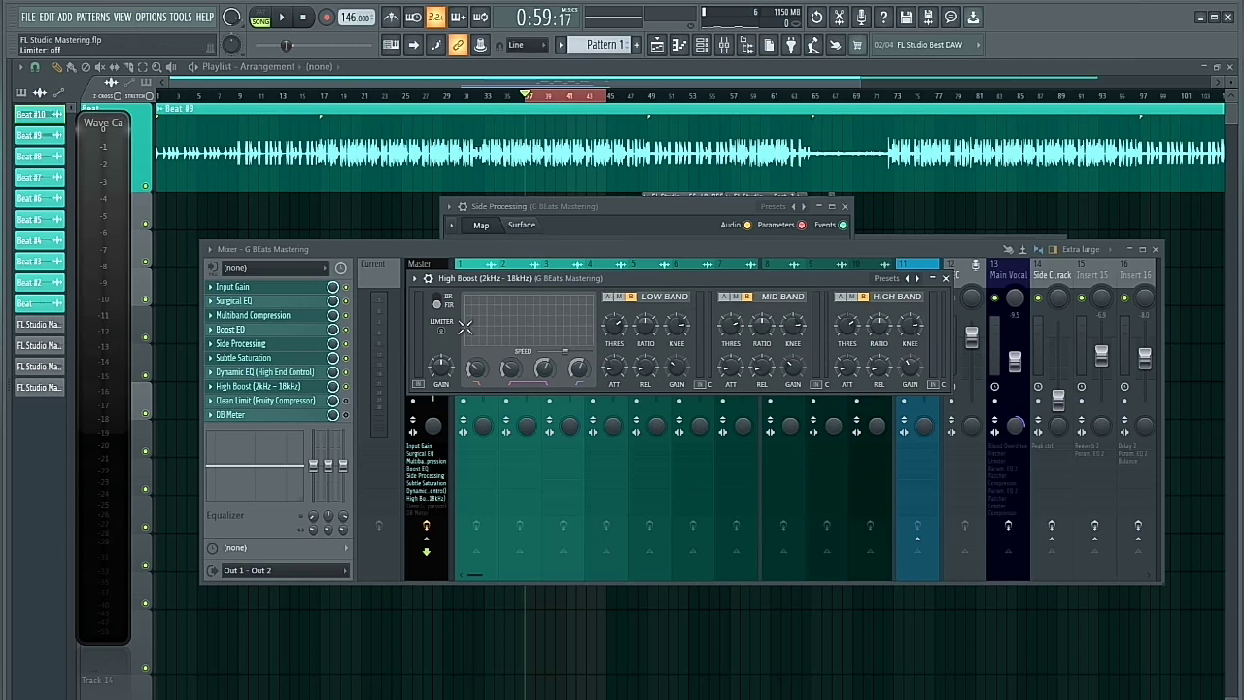
{"action": "left_click_drag", "start_coordinate": [658, 273], "coordinate": [649, 251]}
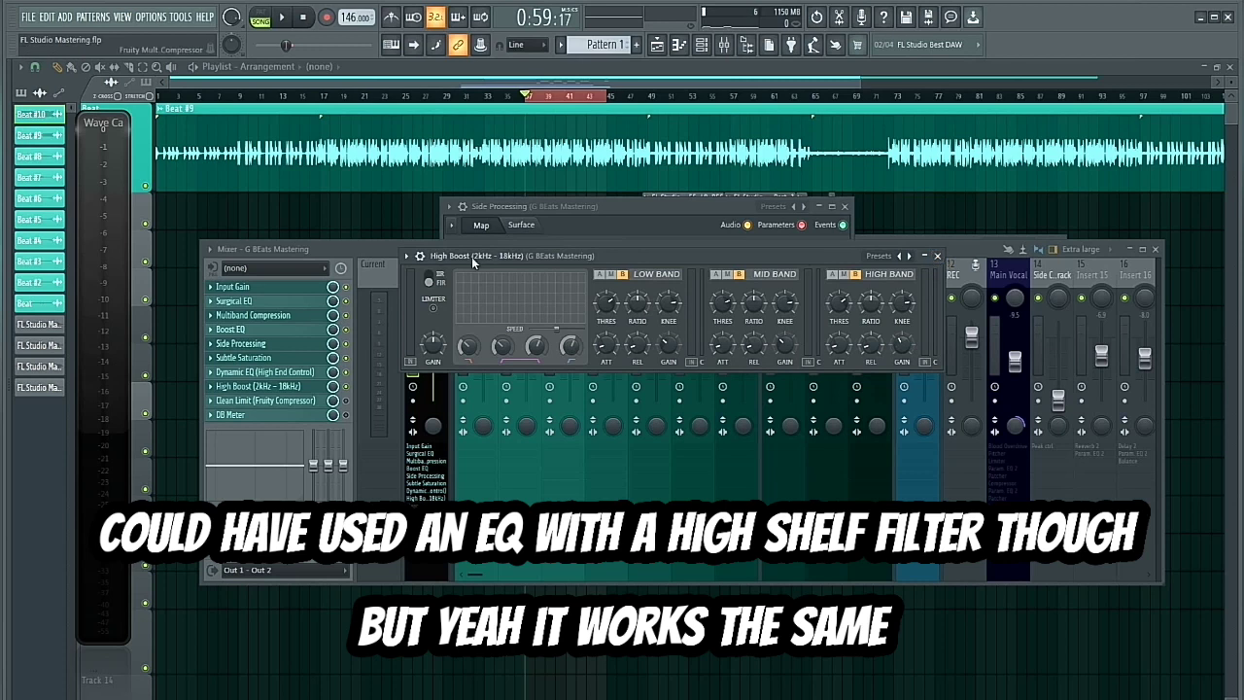
{"action": "left_click", "coordinate": [938, 258]}
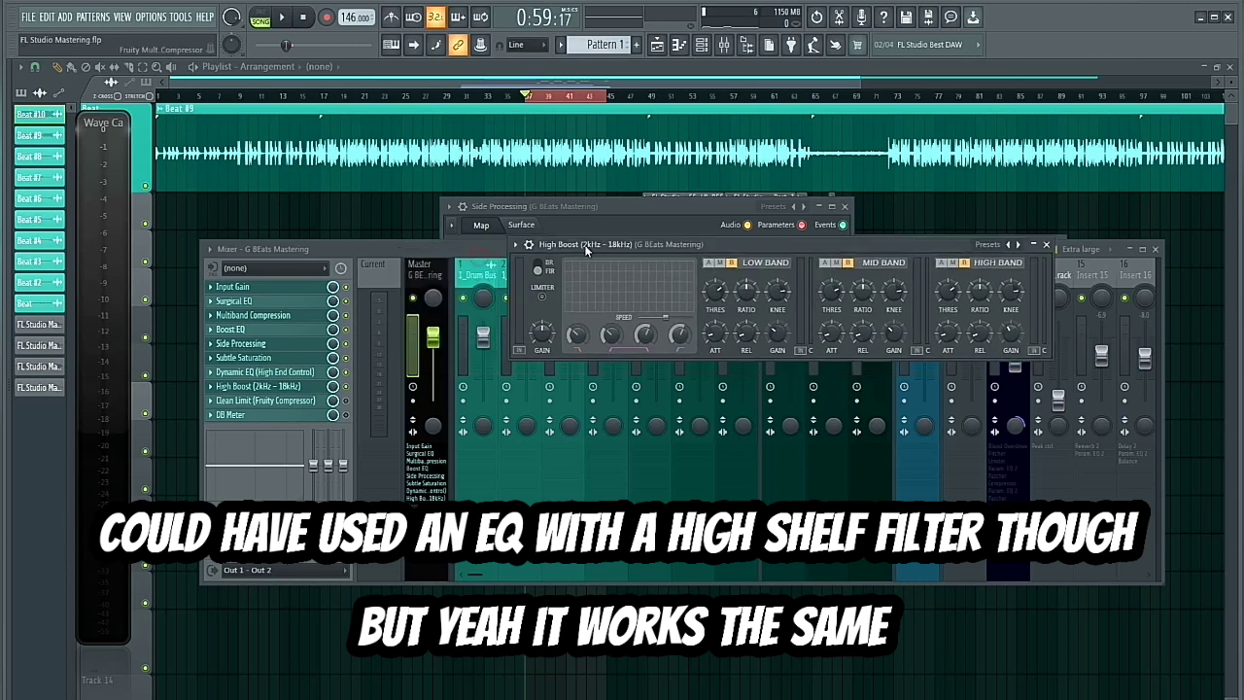
- Compare playback of the selected section with High Boost (2kHz - 18kHz) bypassed and enabled, leaving the effect enabled
{"action": "left_click", "coordinate": [349, 389]}
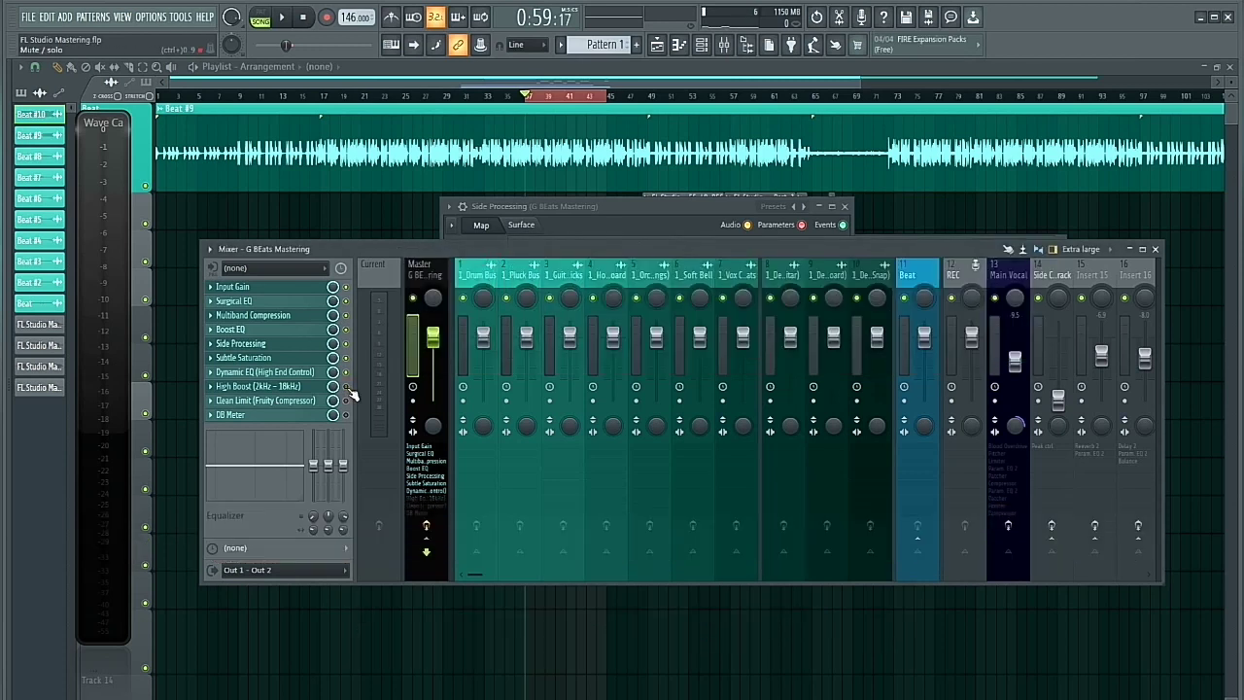
{"action": "key", "text": "space"}
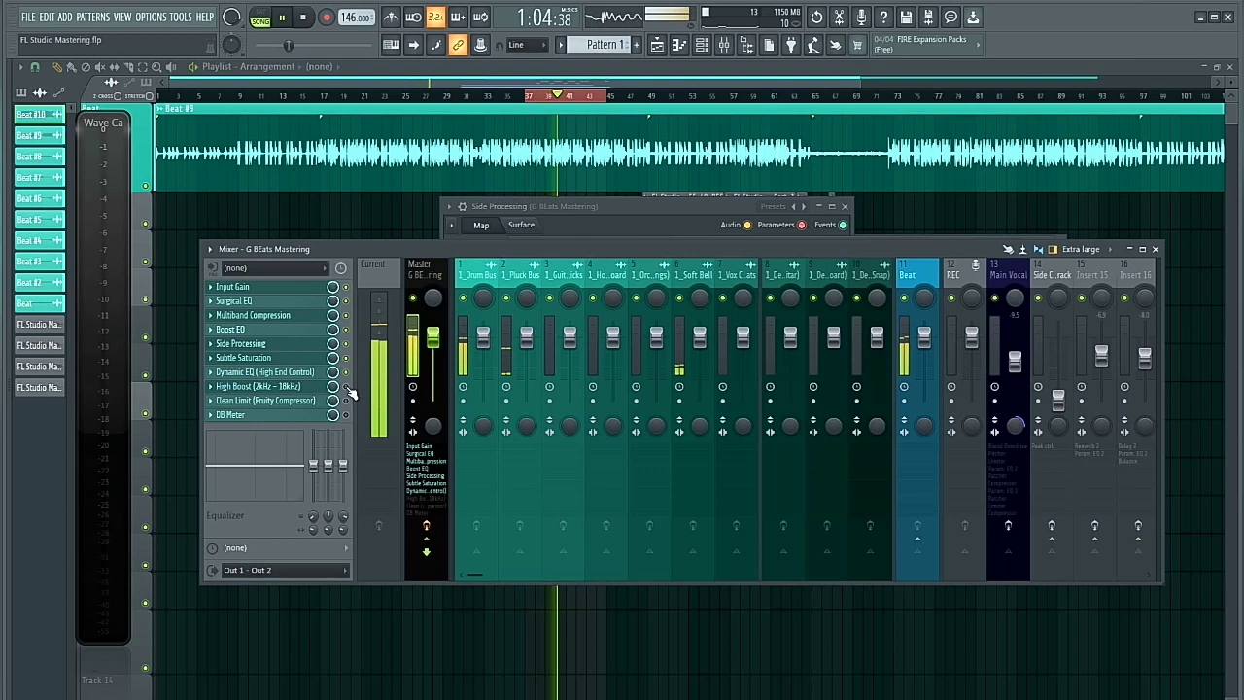
{"action": "key", "text": "space"}
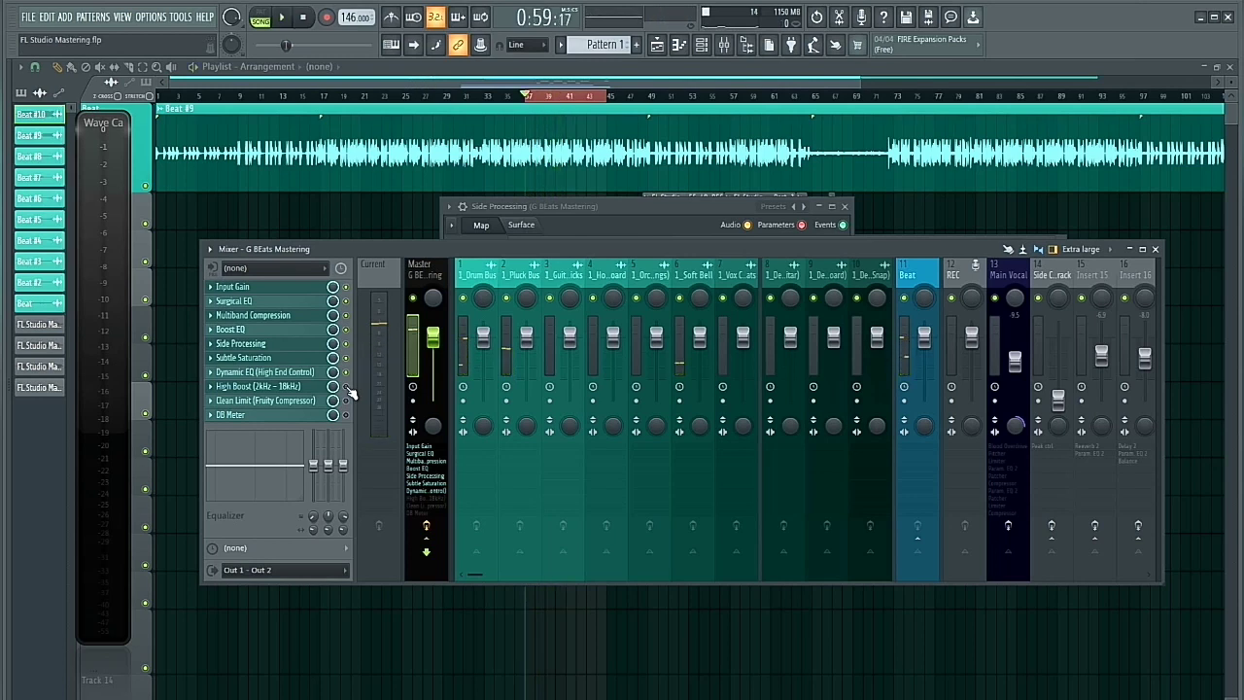
{"action": "left_click", "coordinate": [346, 386]}
{"action": "key", "text": "space"}
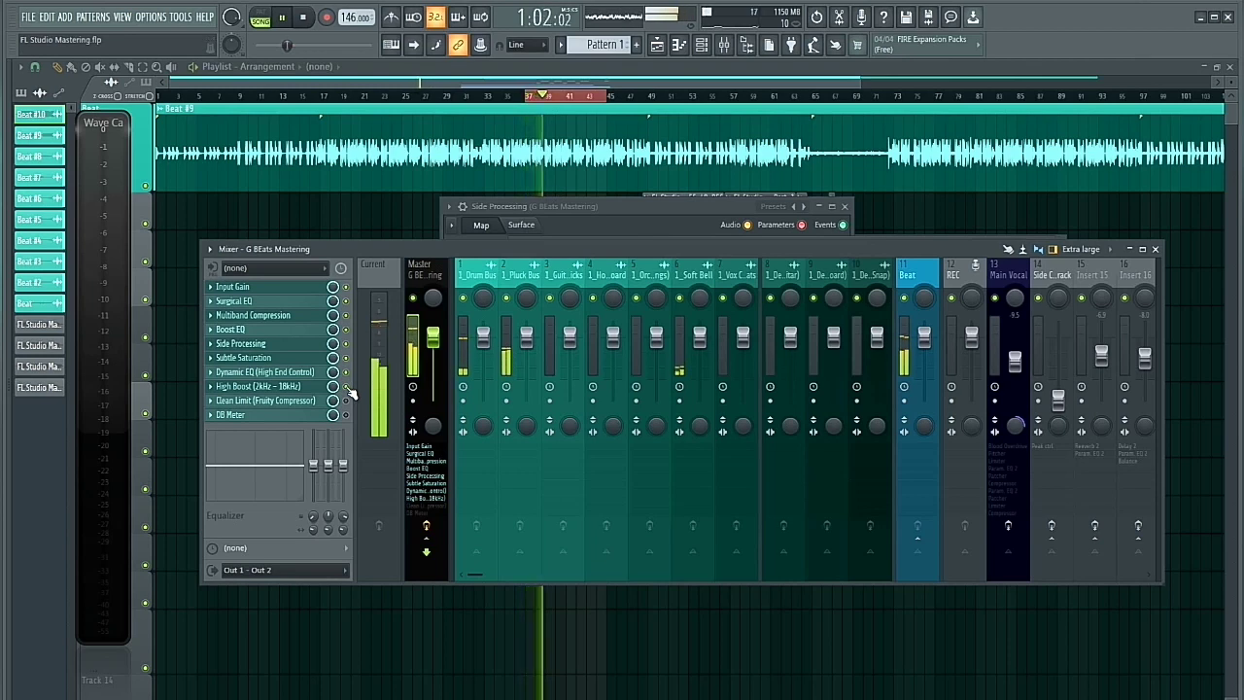
{"action": "left_click", "coordinate": [347, 386]}
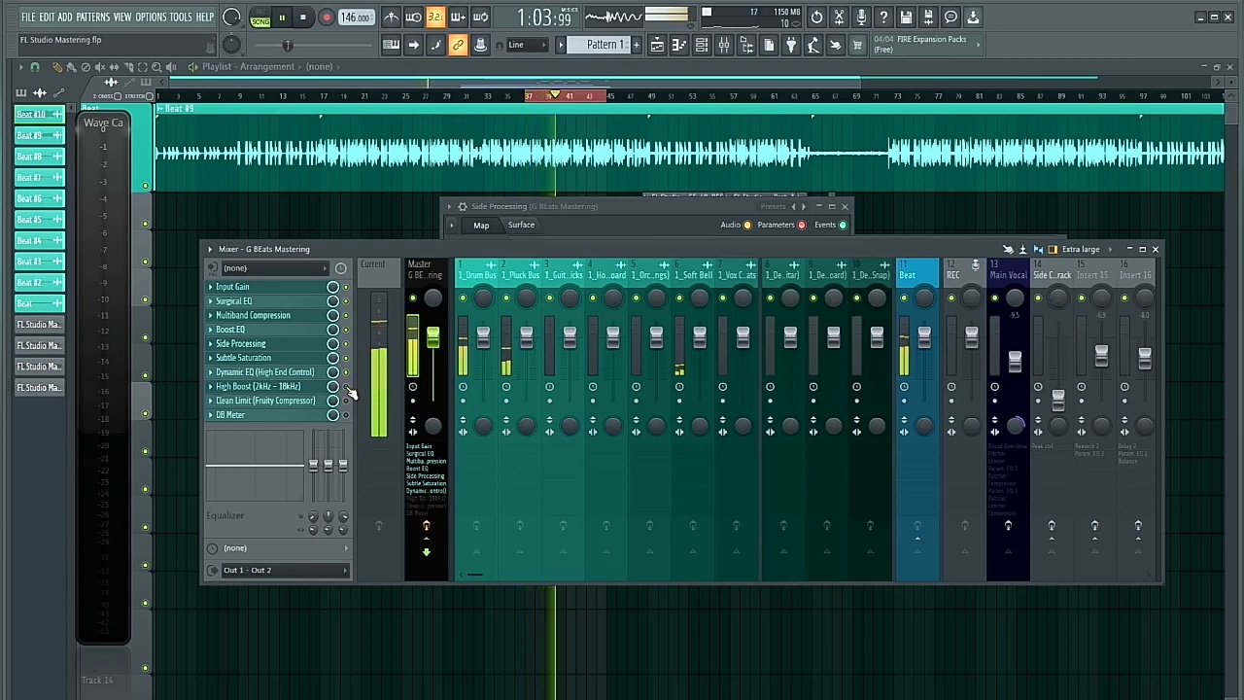
{"action": "left_click", "coordinate": [347, 386]}
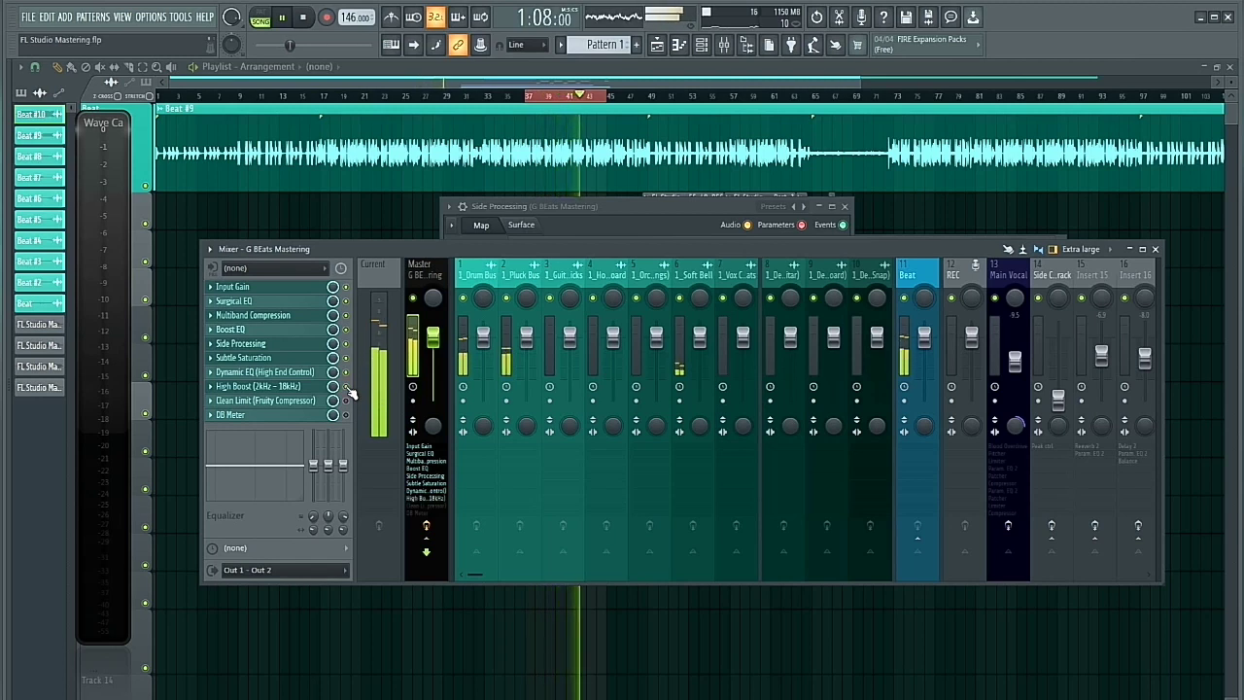
{"action": "key", "text": "space"}
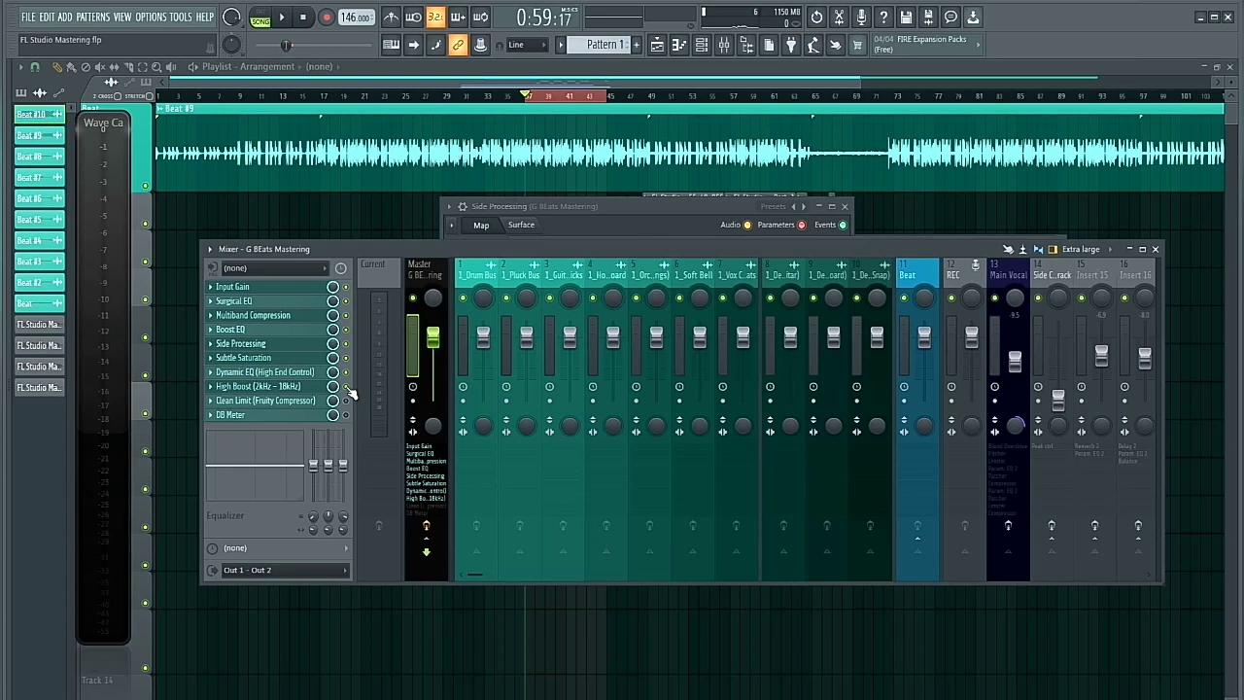
- Enable Clean Limit (Fruity Compressor) on the Master track and open it to examine its threshold, ratio, gain, attack, release and type
{"action": "left_click", "coordinate": [345, 401]}
{"action": "left_click", "coordinate": [290, 404]}
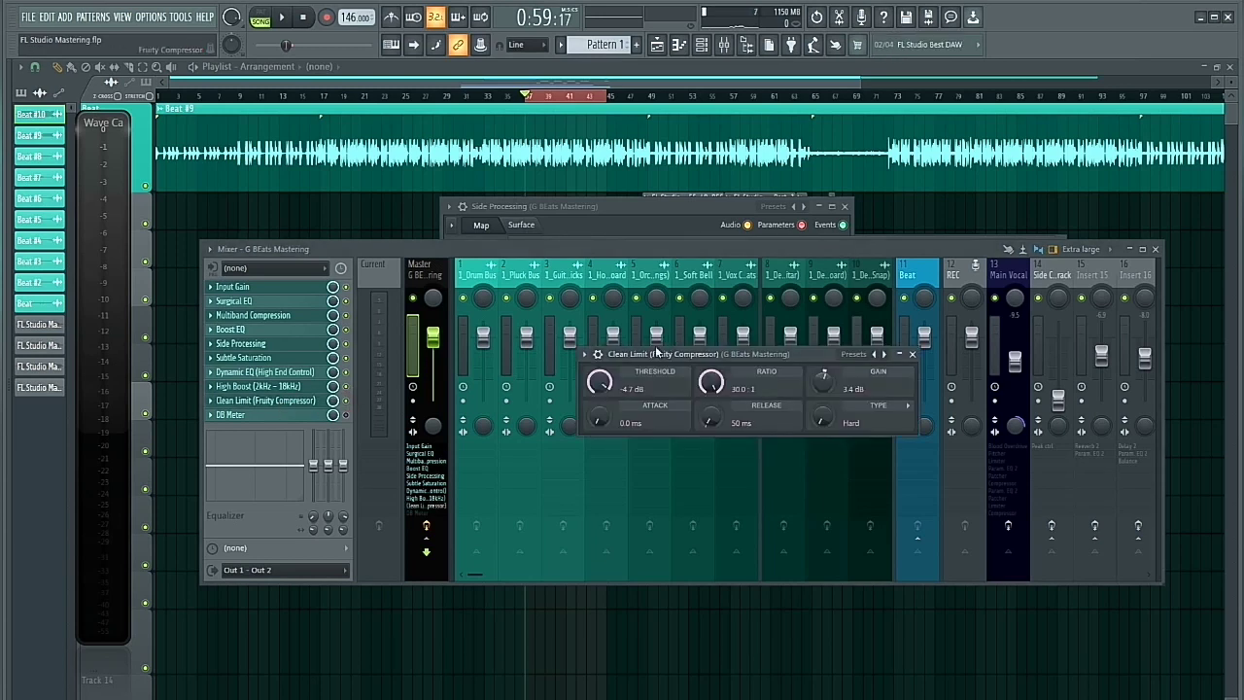
{"action": "left_click_drag", "start_coordinate": [650, 354], "coordinate": [557, 318]}
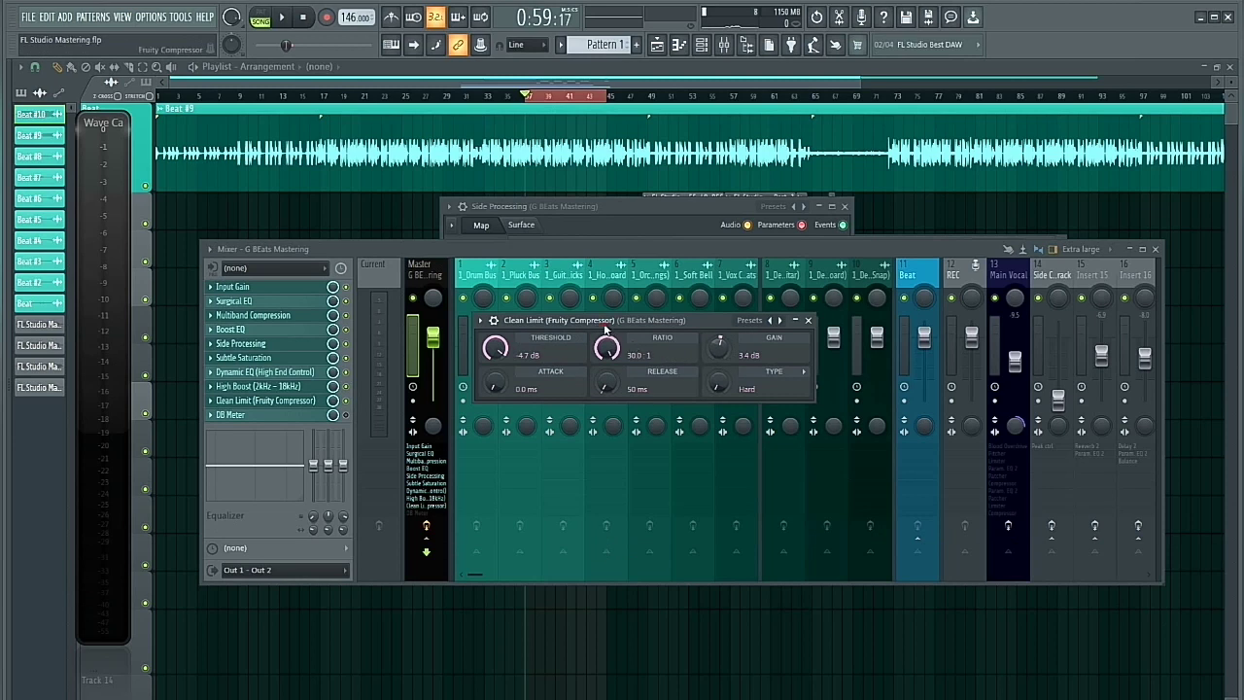
{"action": "left_click_drag", "start_coordinate": [608, 320], "coordinate": [605, 325]}
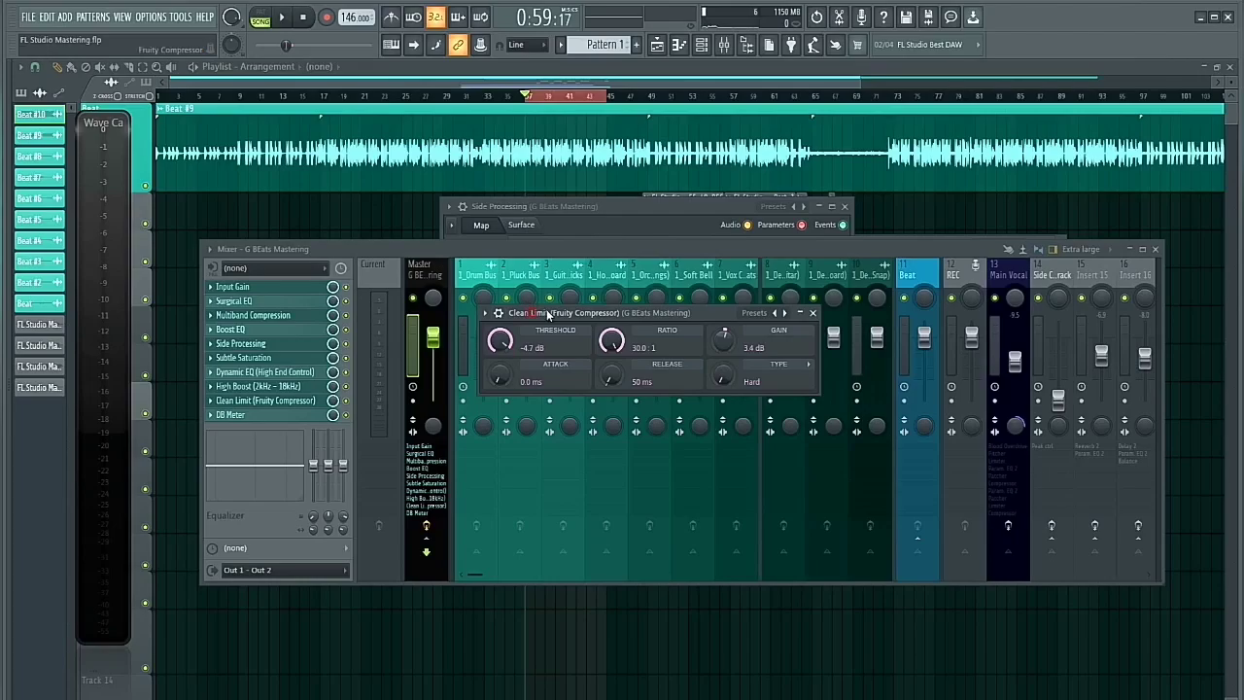
{"action": "left_click_drag", "start_coordinate": [532, 315], "coordinate": [572, 291]}
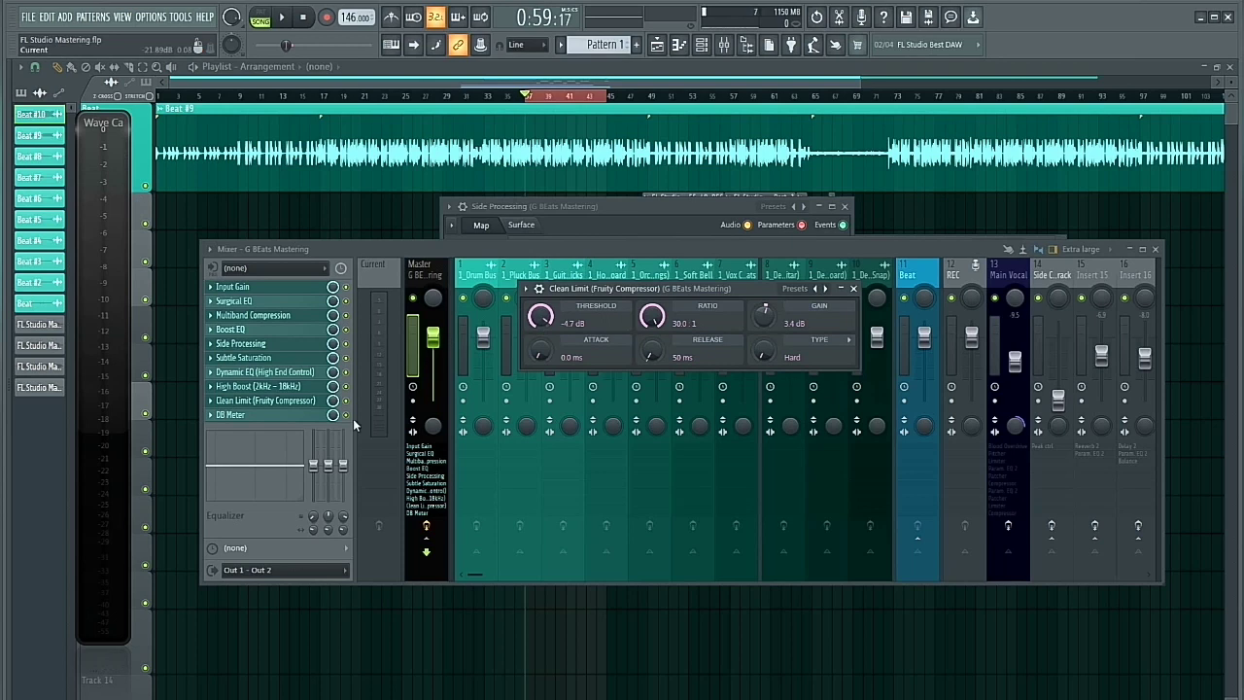
{"action": "left_click_drag", "start_coordinate": [763, 289], "coordinate": [699, 305]}
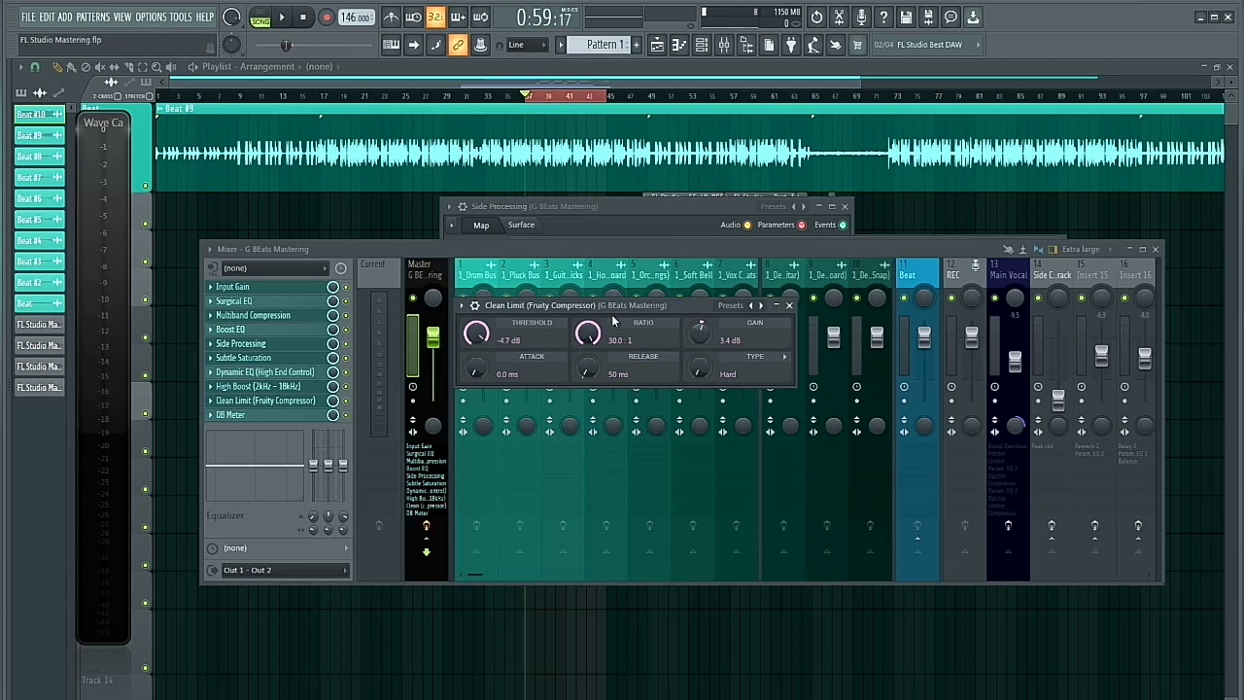
- Play the selected section through Clean Limit to check the output level on the meter, and close the compressor window
{"action": "key", "text": "space"}
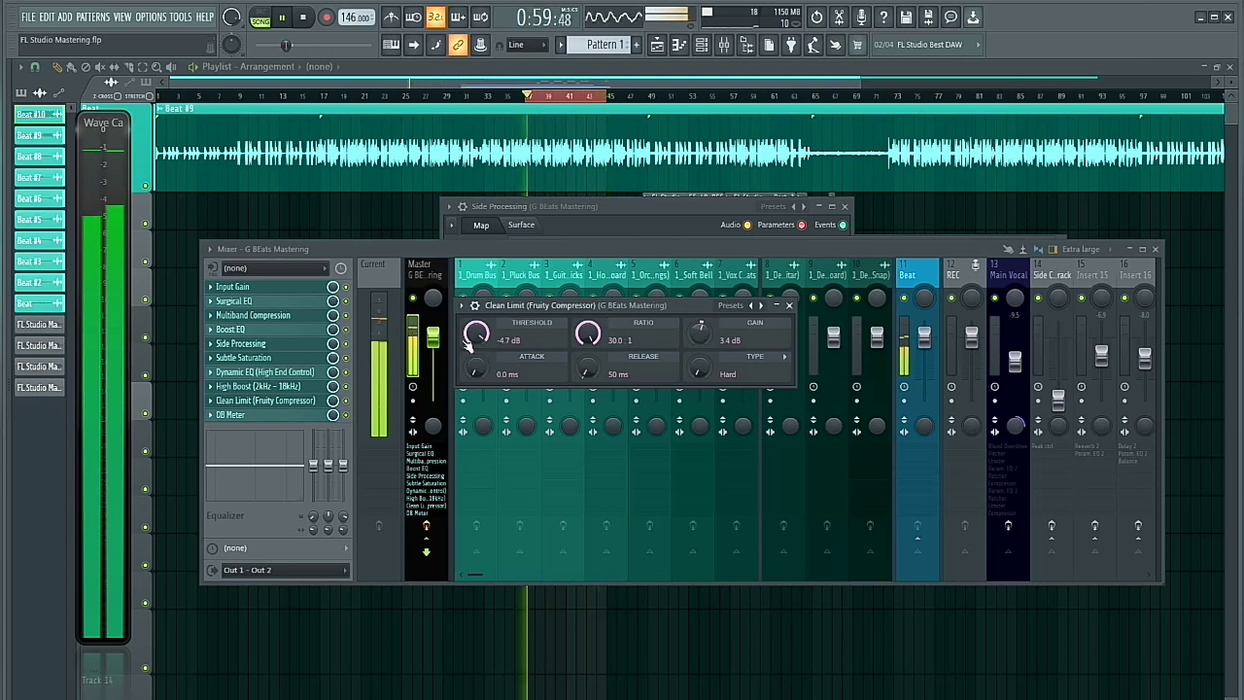
{"action": "key", "text": "space"}
{"action": "left_click", "coordinate": [788, 305]}
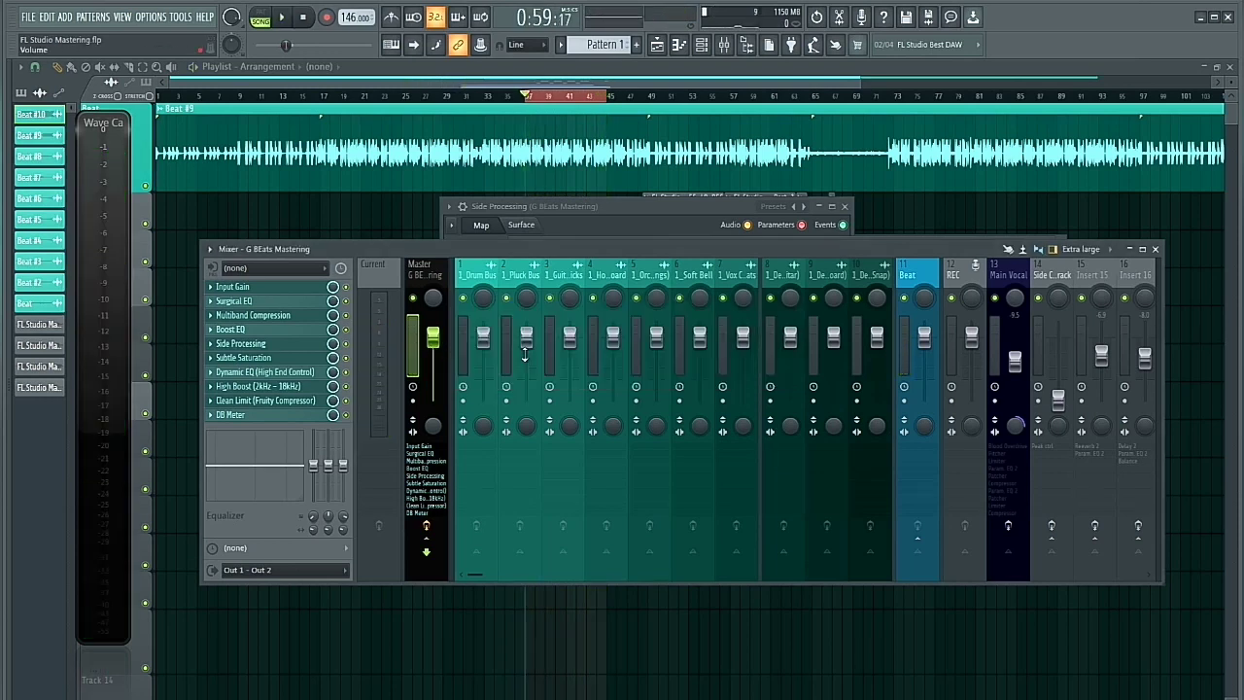
- Compare playback of the selected section with only Input Gain soloed and with the full mastering chain restored
{"action": "right_click", "coordinate": [348, 290]}
{"action": "left_click", "coordinate": [363, 297]}
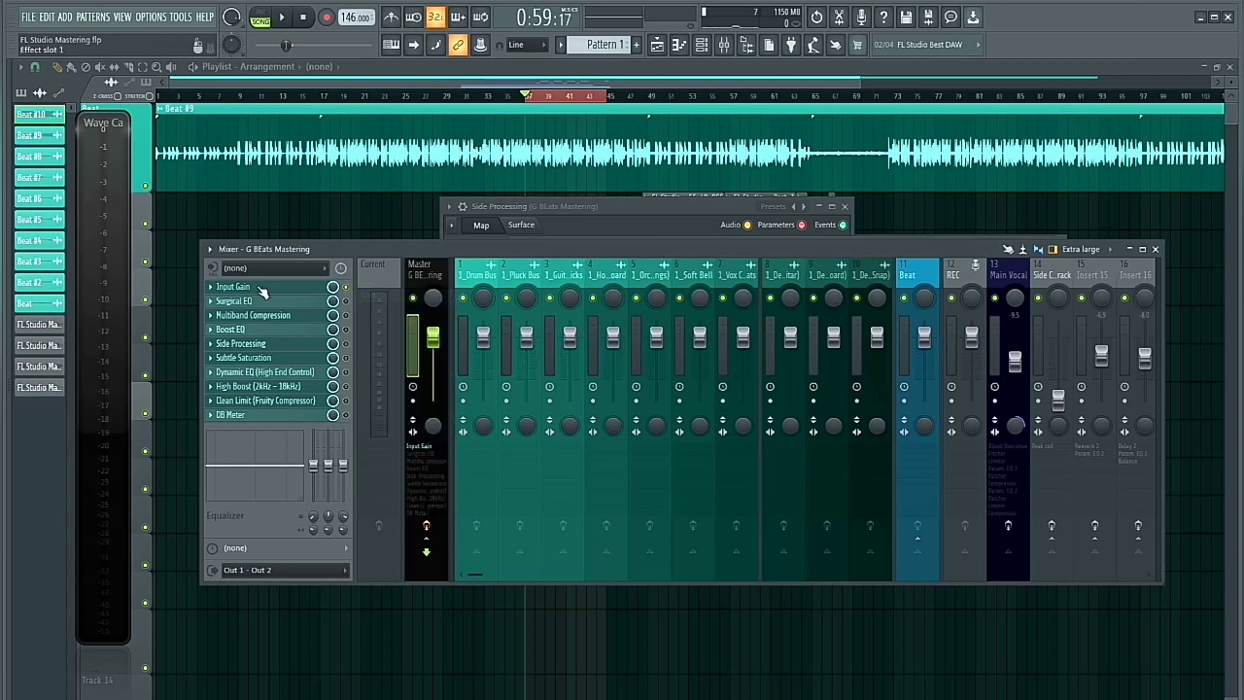
{"action": "right_click", "coordinate": [351, 291]}
{"action": "key", "text": "space"}
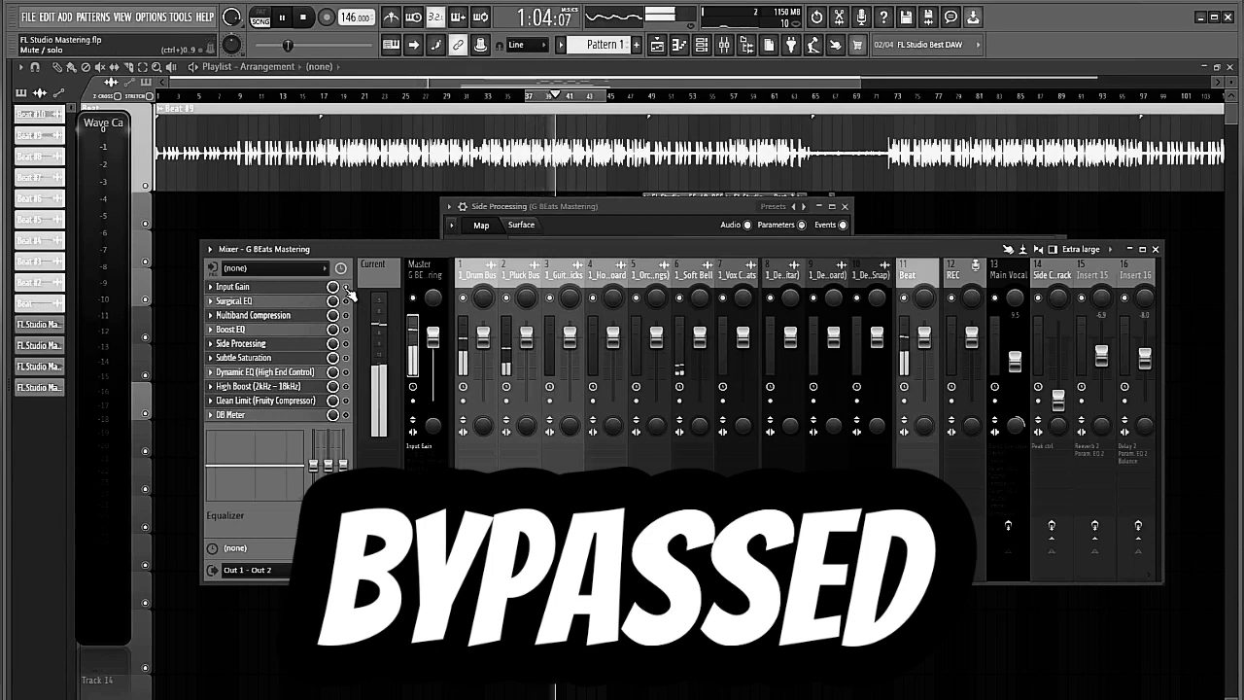
{"action": "right_click", "coordinate": [347, 291]}
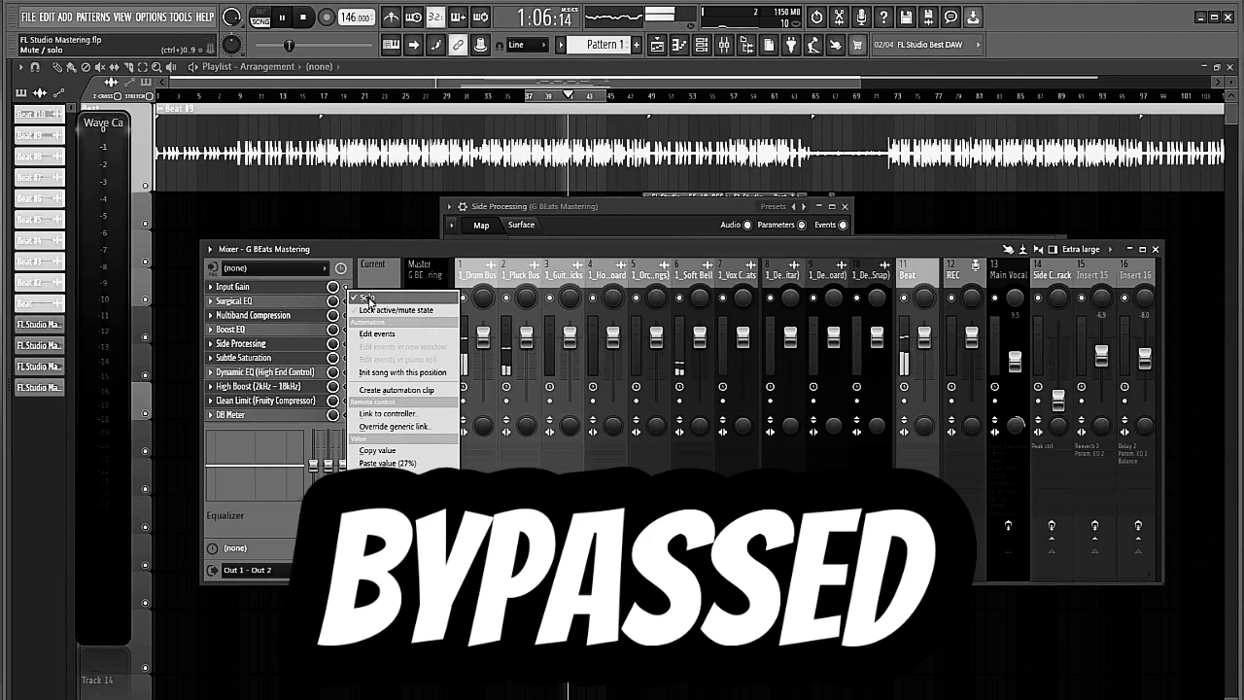
{"action": "left_click", "coordinate": [369, 302]}
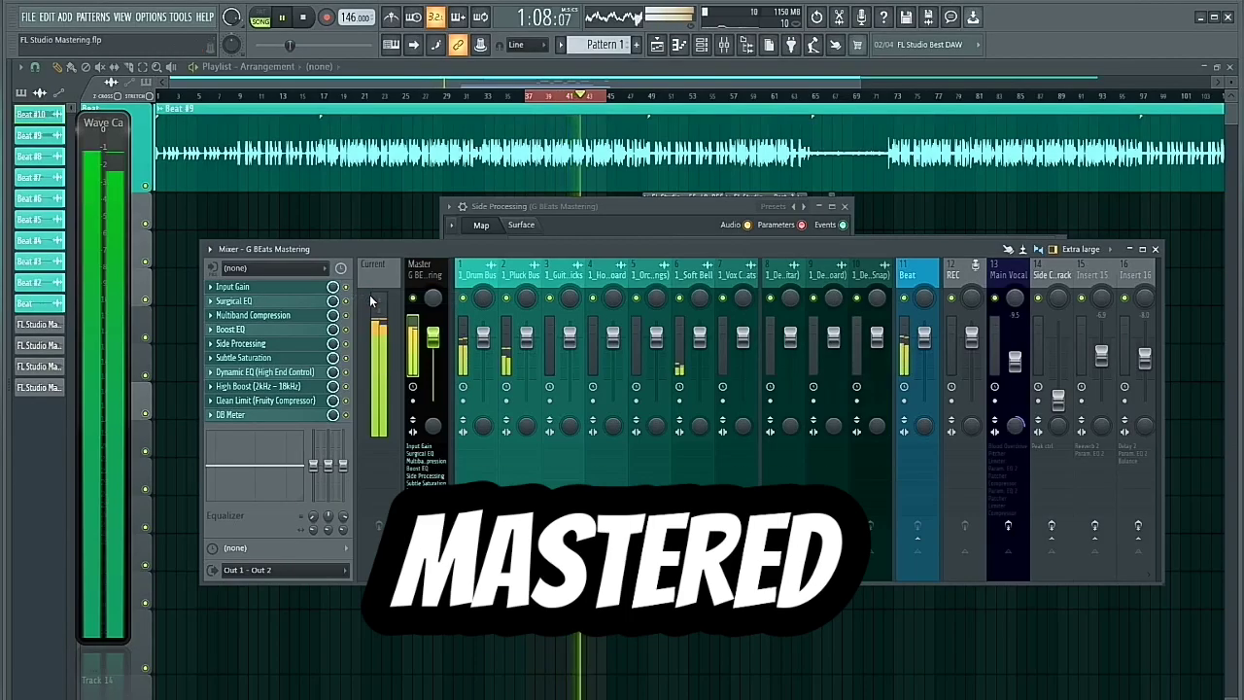